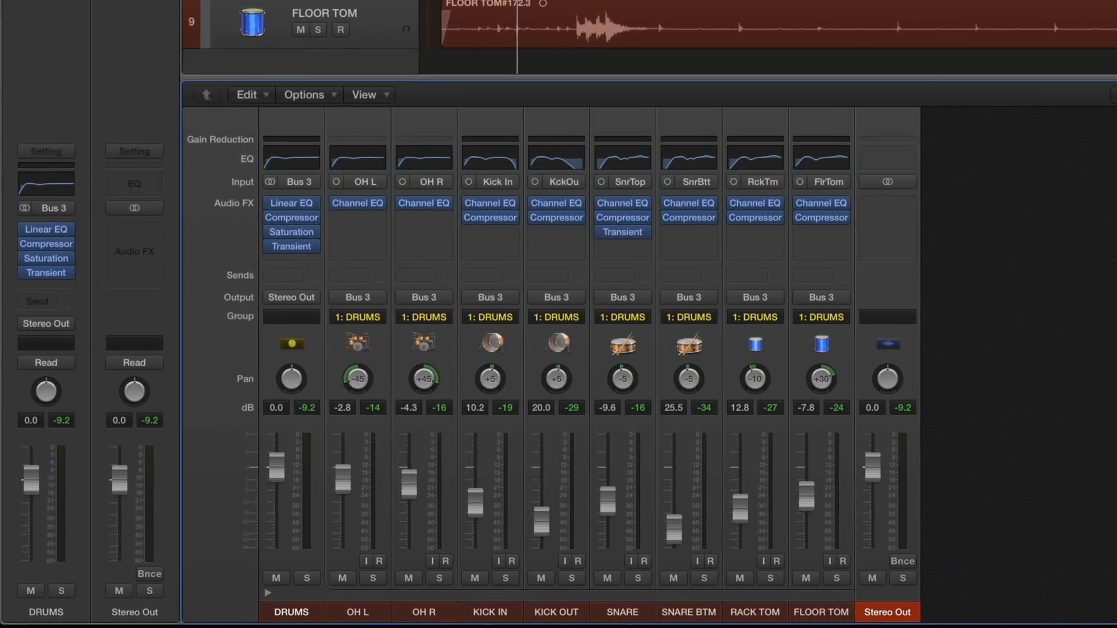
Add a send to Bus 1 on the DRUMS channel and name the new aux channel Room
click(287, 274)
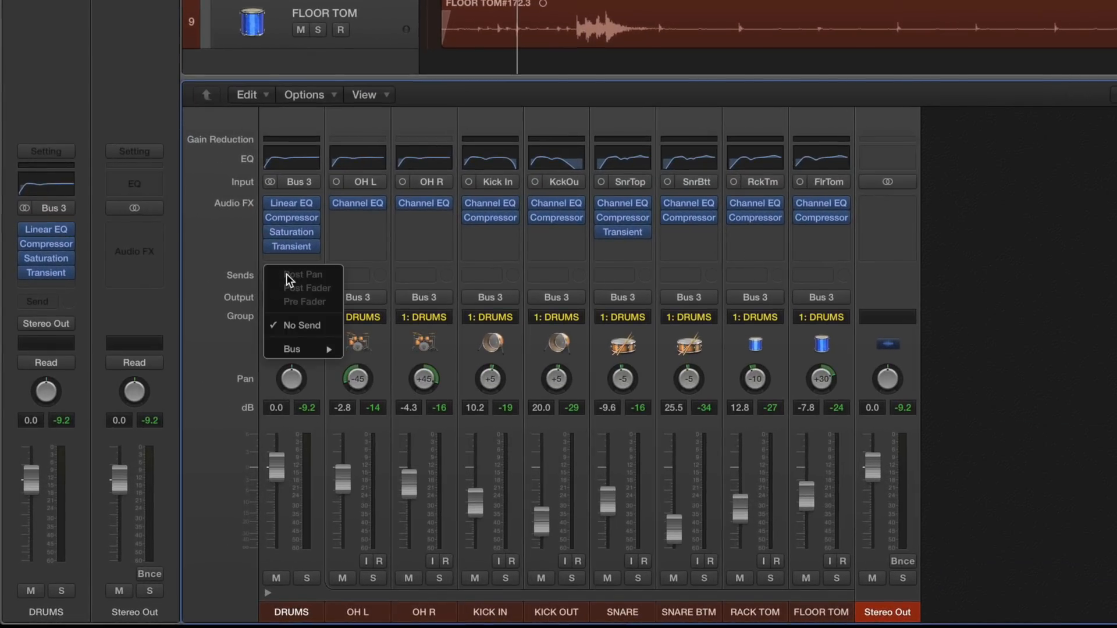
mouse_move(319, 349)
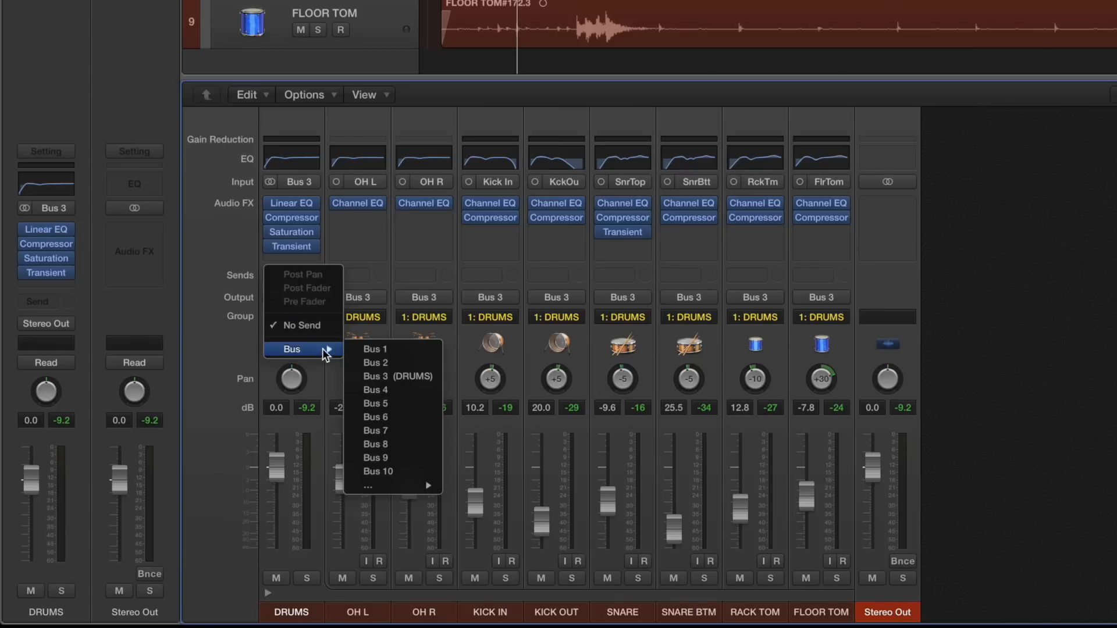
click(379, 349)
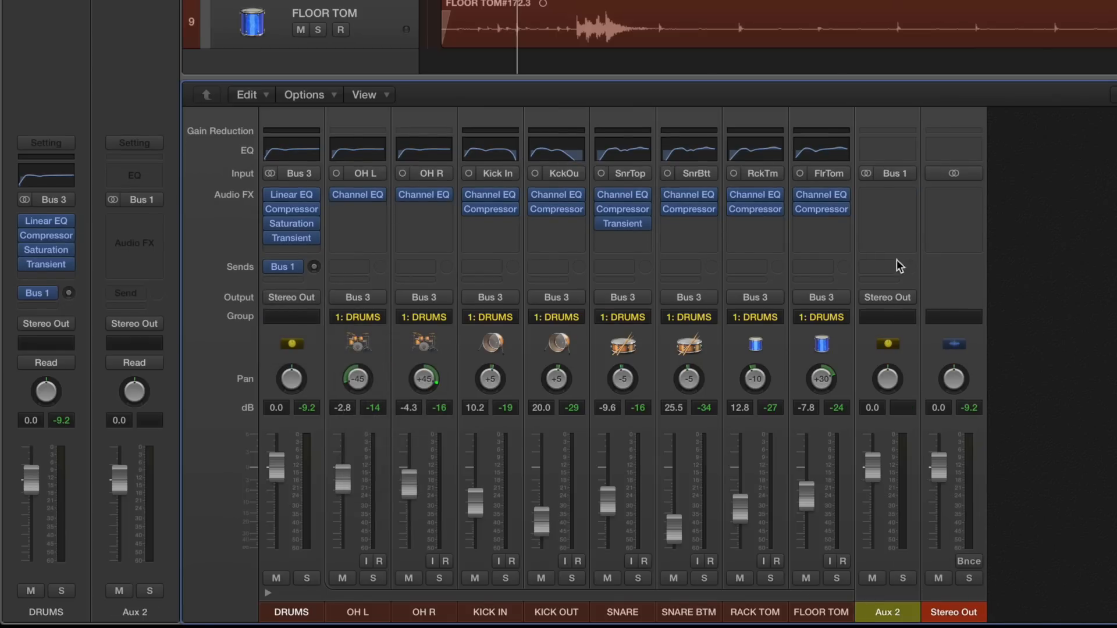
double_click(890, 613)
text(Room)
key(Return)
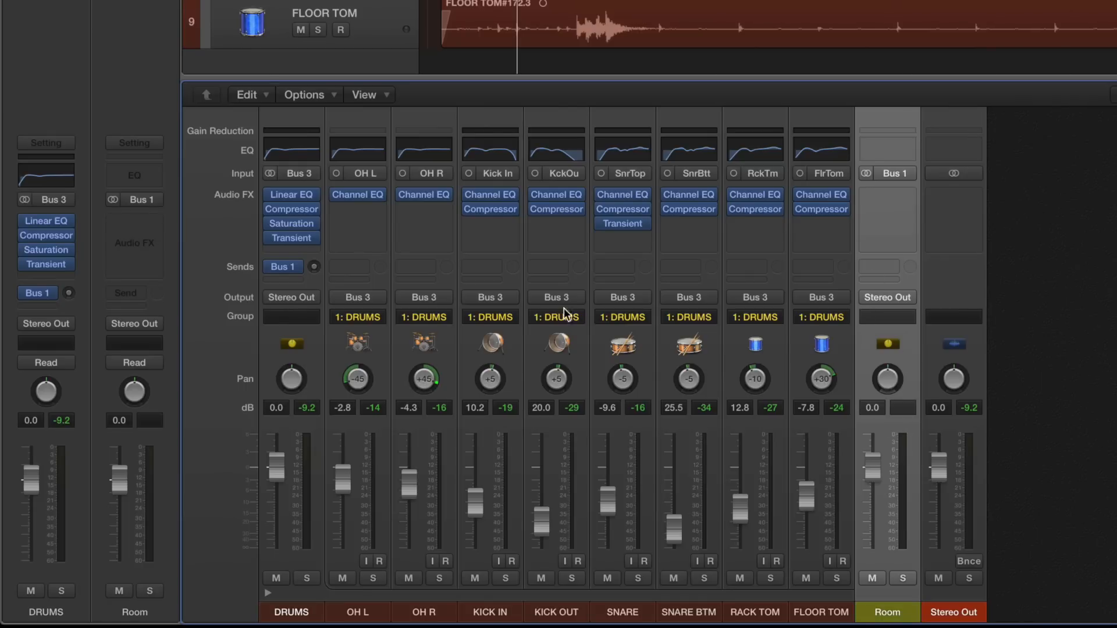
Add a second send to Bus 2 on the DRUMS channel and name its new aux channel Space
click(288, 280)
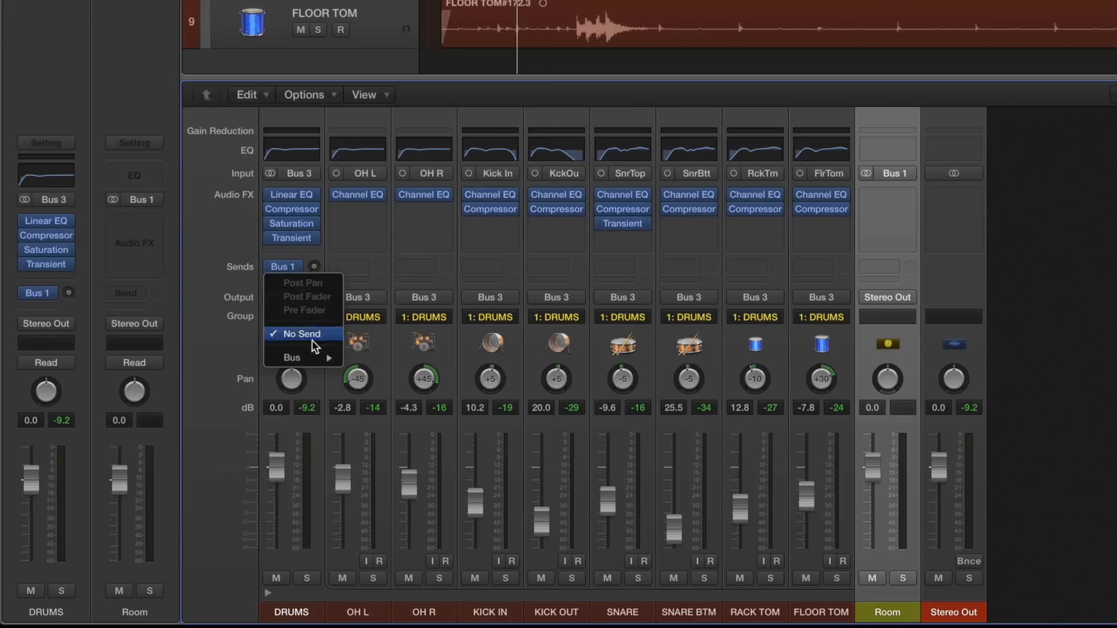
mouse_move(313, 352)
click(403, 371)
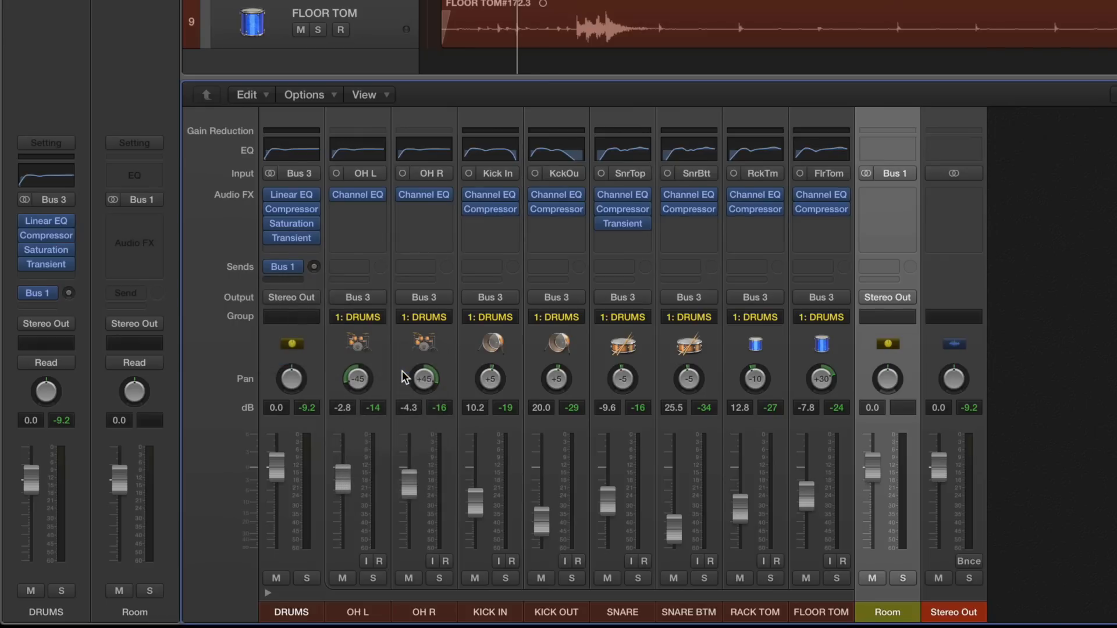
double_click(953, 613)
text(Space)
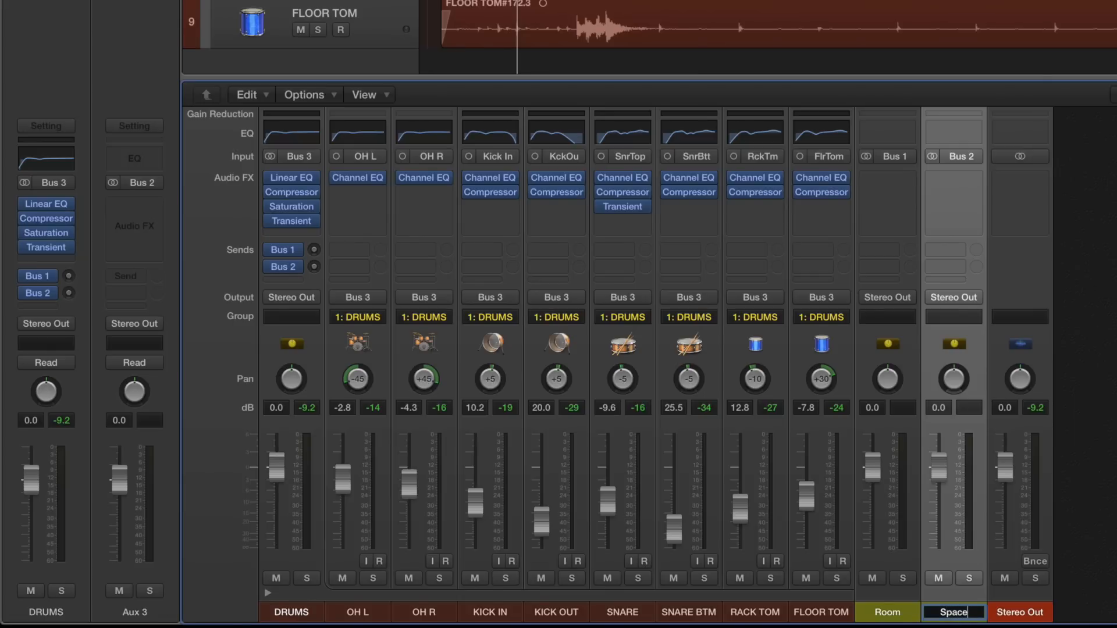
key(Return)
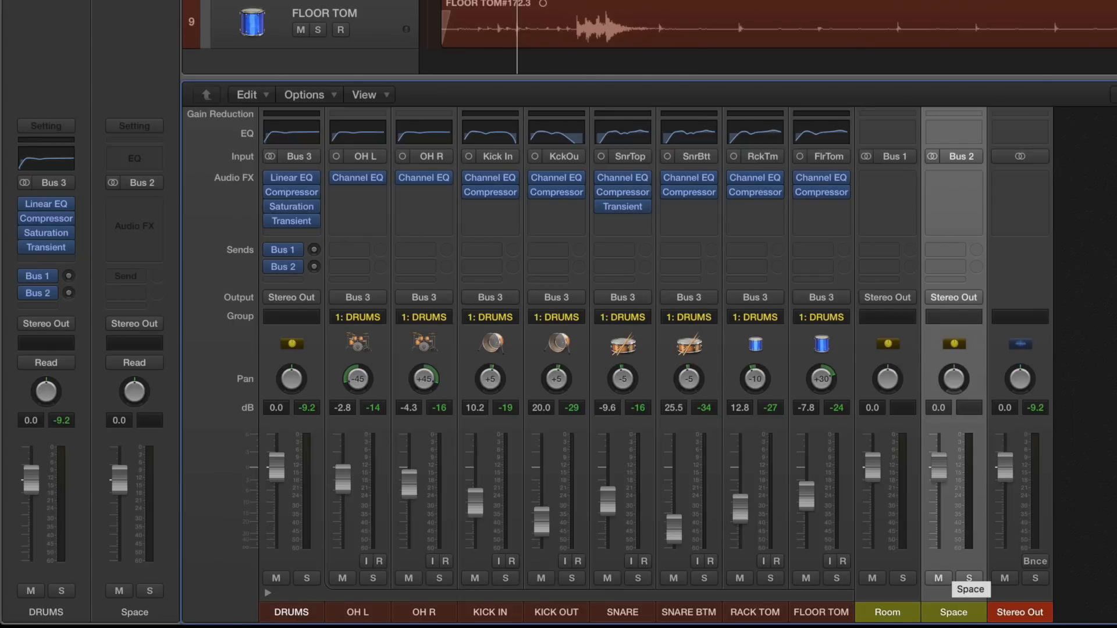
Set both DRUMS sends to their default level and lower the Room and Space faders all the way to -∞
alt+click(313, 251)
alt+click(313, 267)
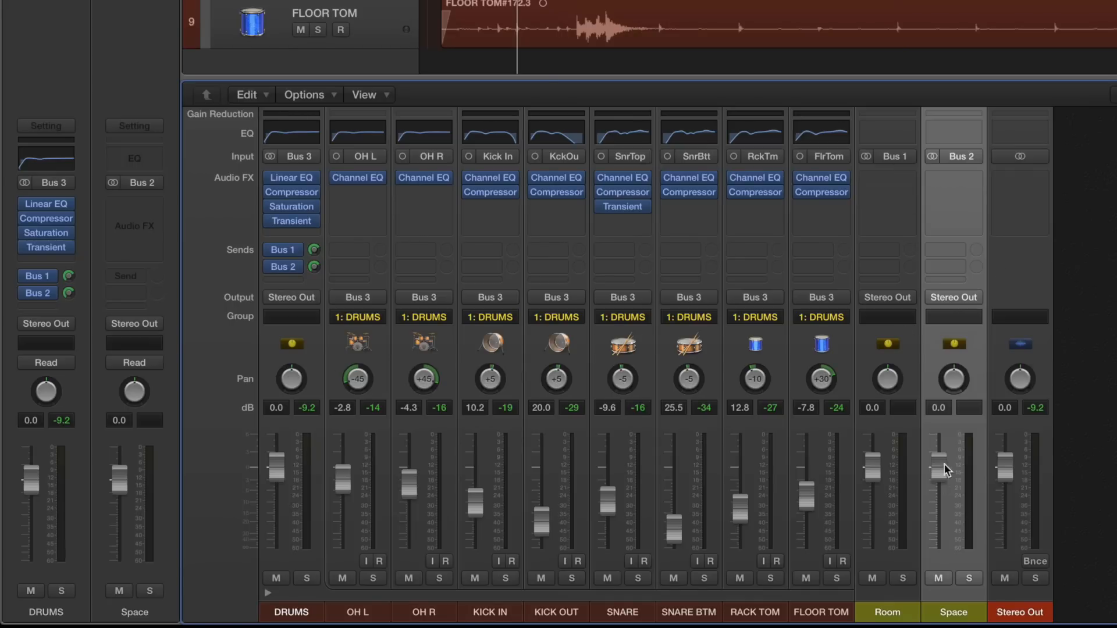
drag(871, 472, 872, 550)
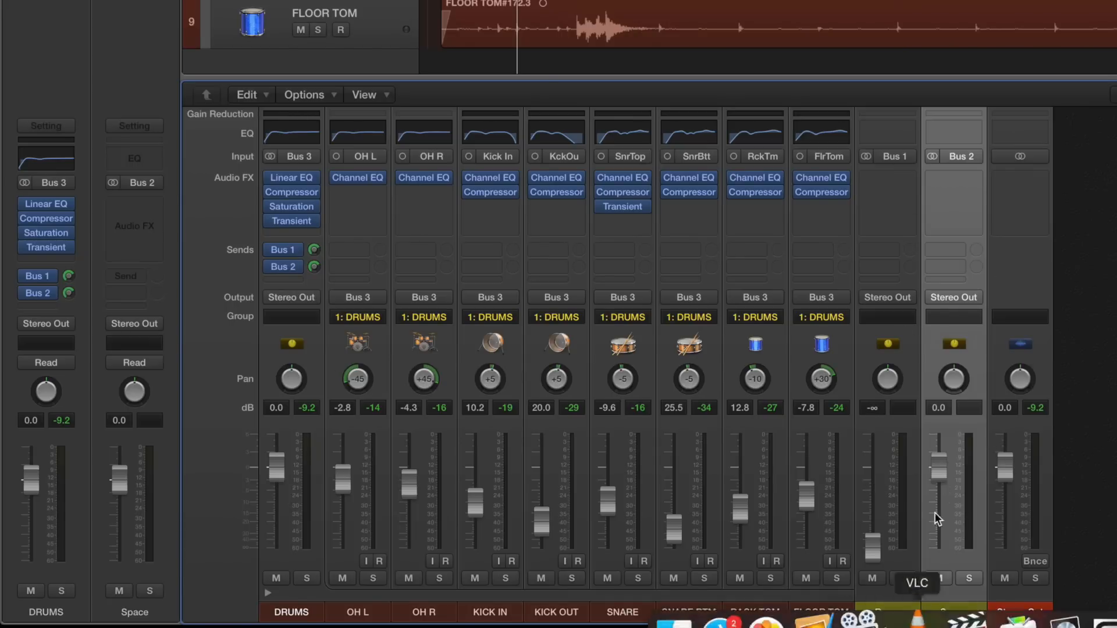
drag(938, 466, 938, 550)
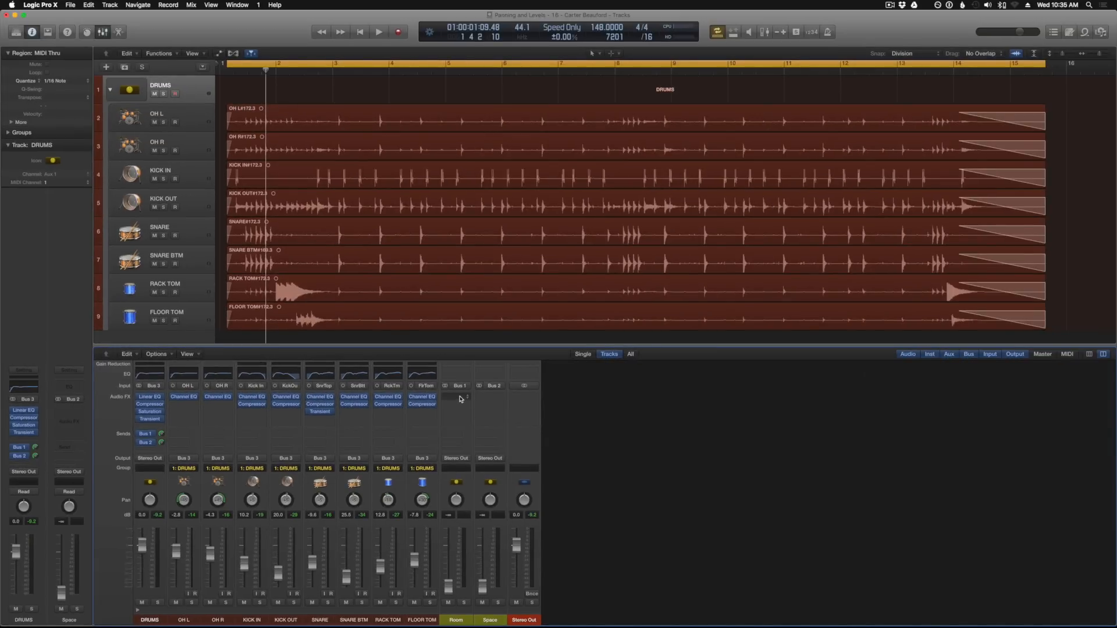
Insert the Waves TrueVerb (s) reverb on the Room channel and load its Drum room factory preset
click(461, 399)
mouse_move(472, 504)
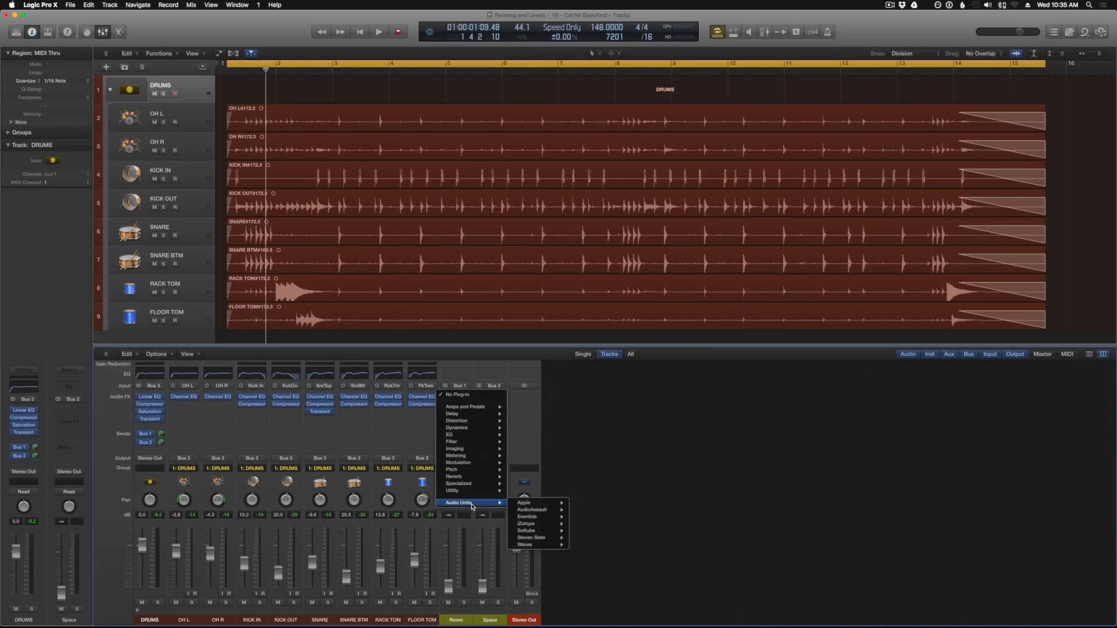
mouse_move(545, 546)
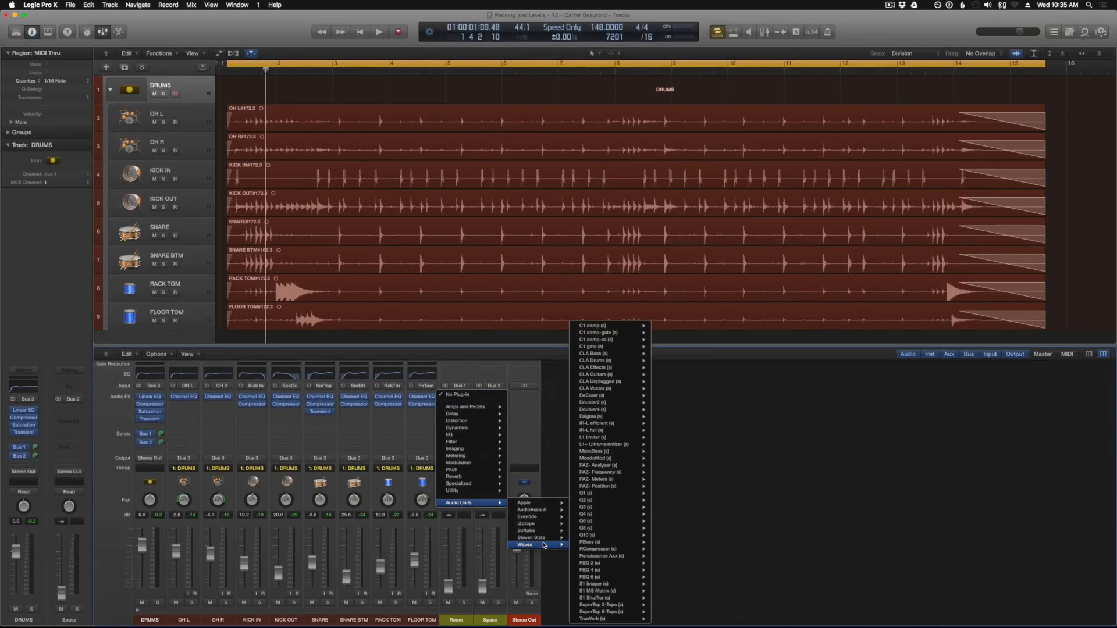
click(603, 620)
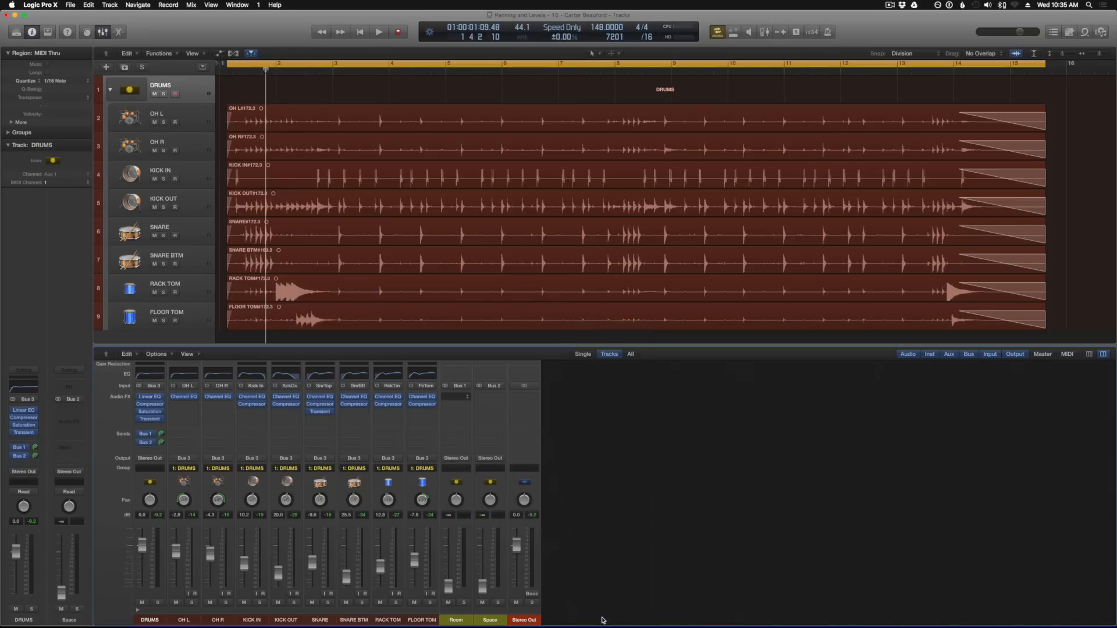
drag(220, 43, 612, 126)
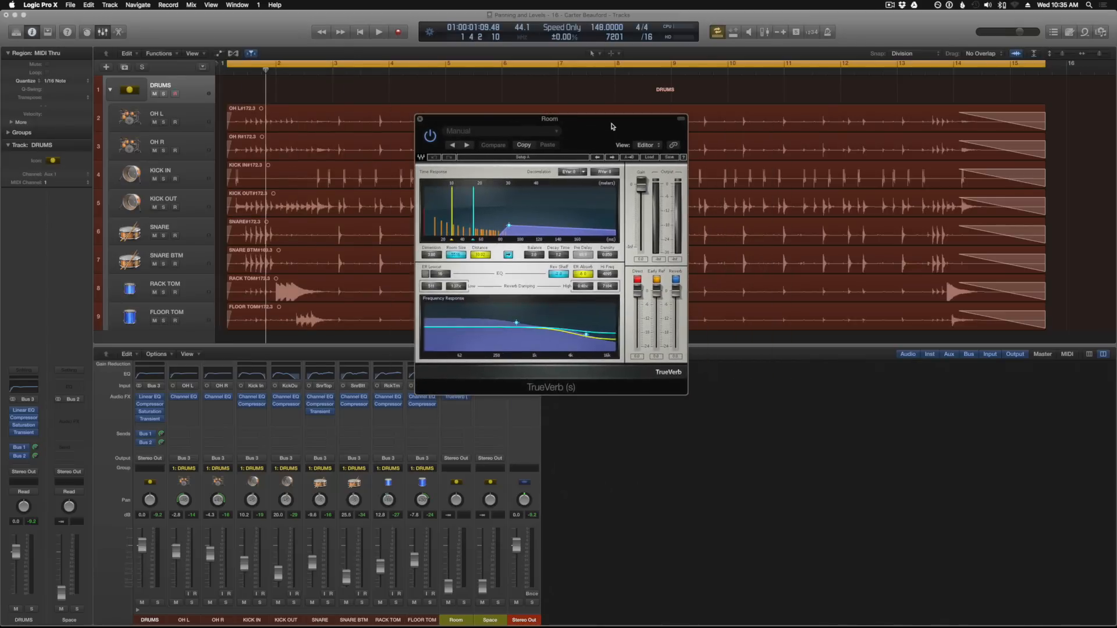
drag(611, 126, 606, 128)
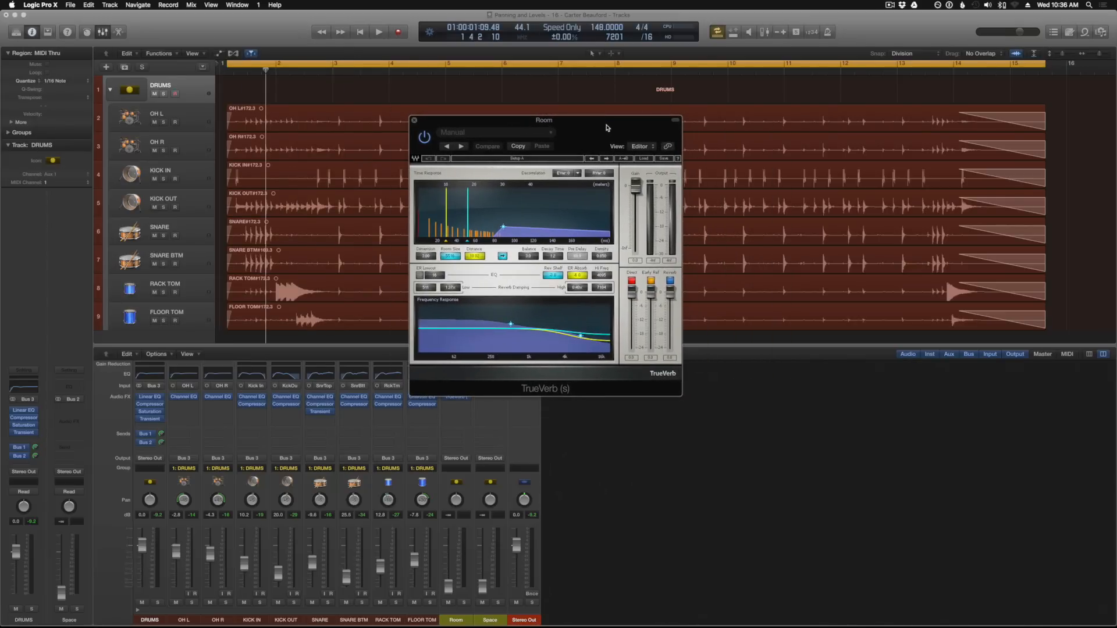
click(644, 158)
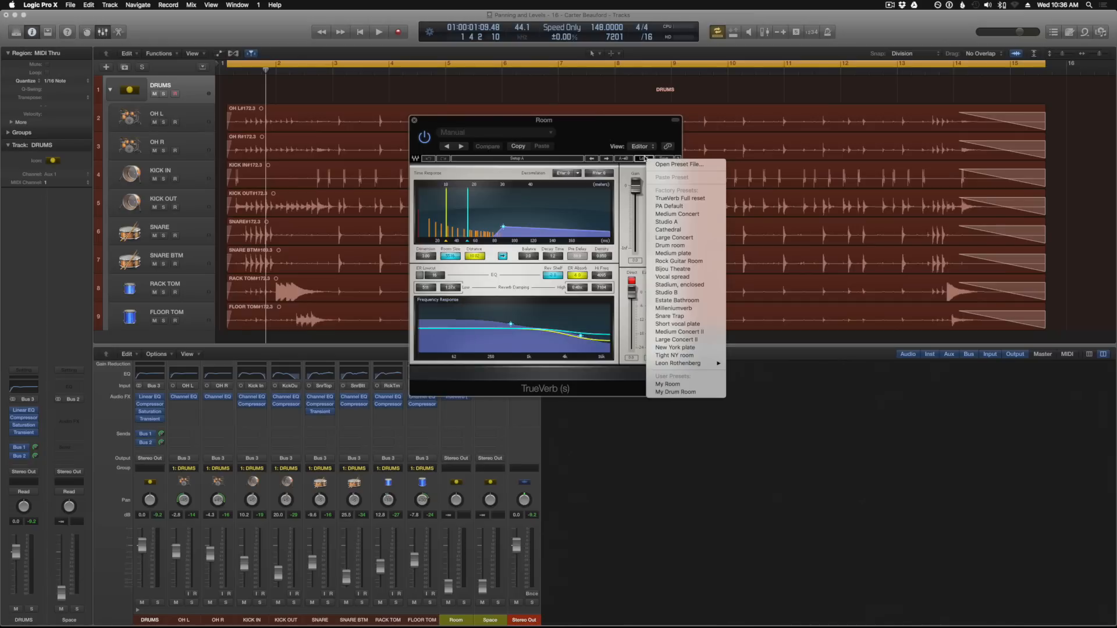
click(671, 247)
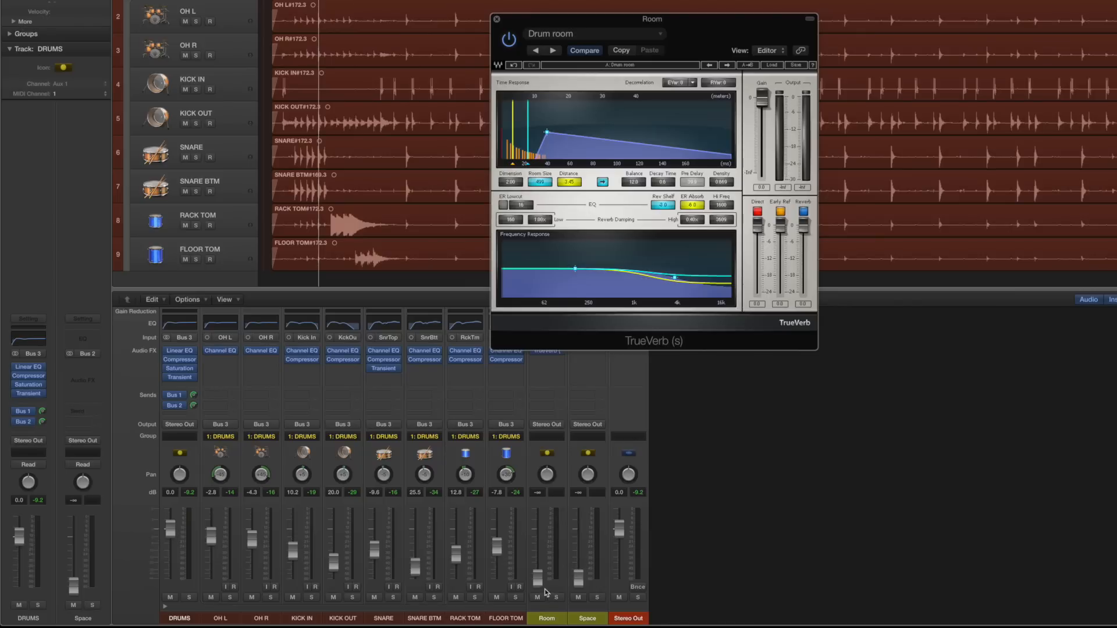
Audition the Room reverb by raising its fader during playback, and set TrueVerb's Direct level to -24.0
key(space)
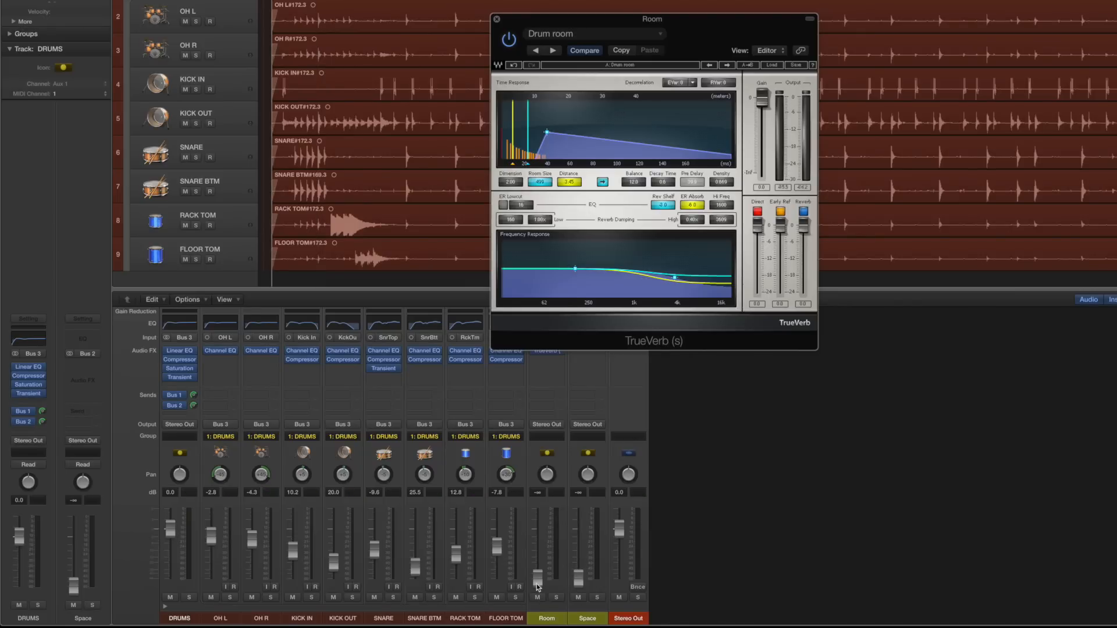
drag(537, 575, 537, 545)
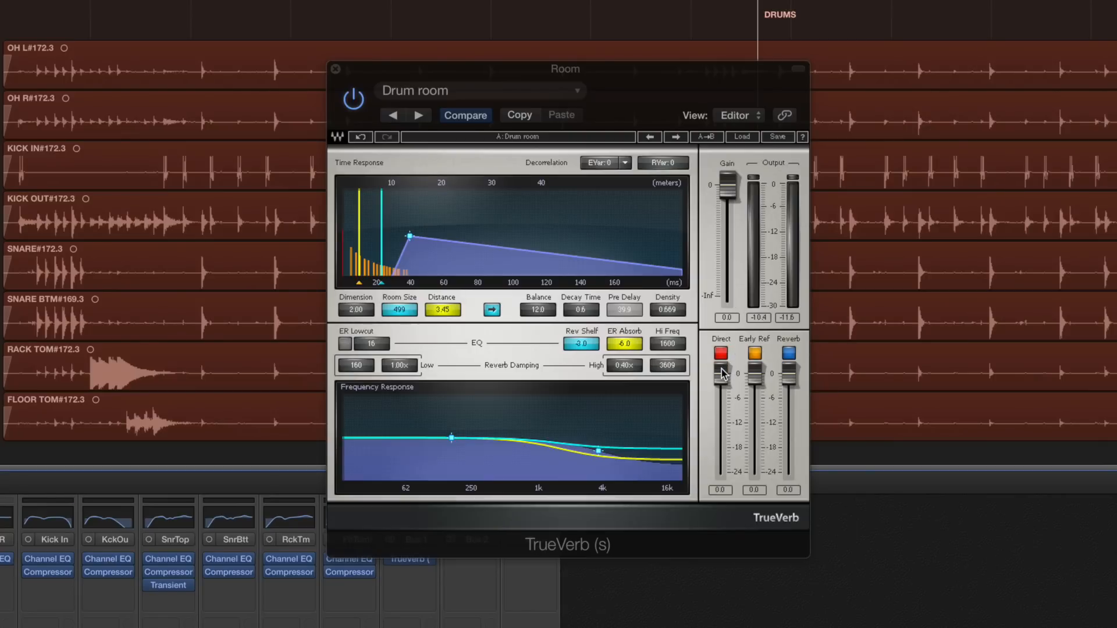
drag(721, 373, 721, 471)
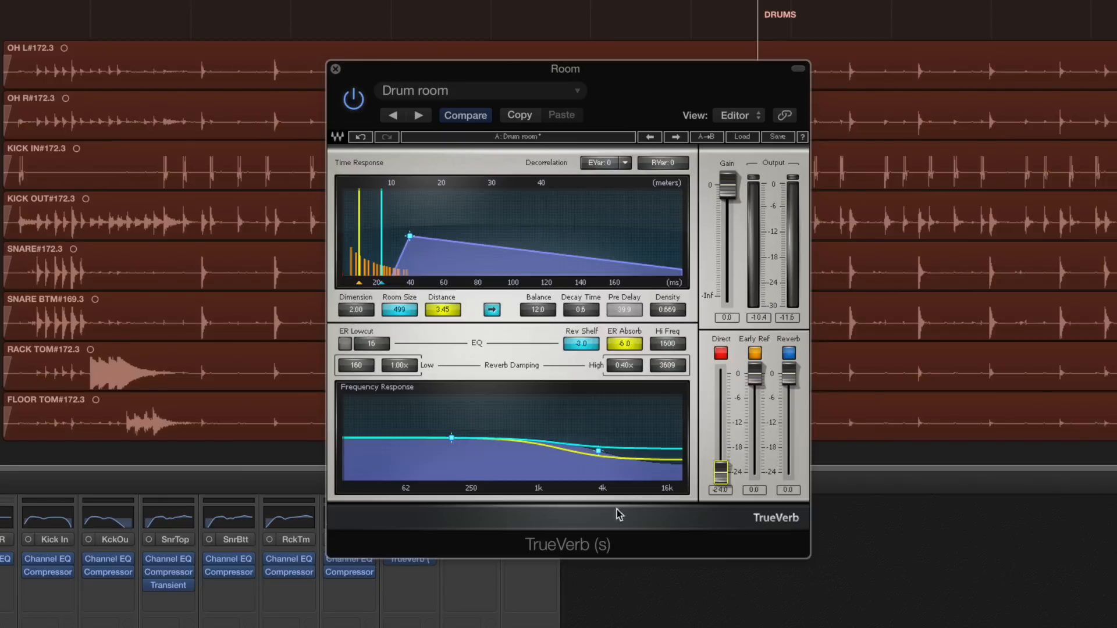
mouse_move(722, 477)
mouse_down()
mouse_move(723, 416)
mouse_move(722, 477)
mouse_up()
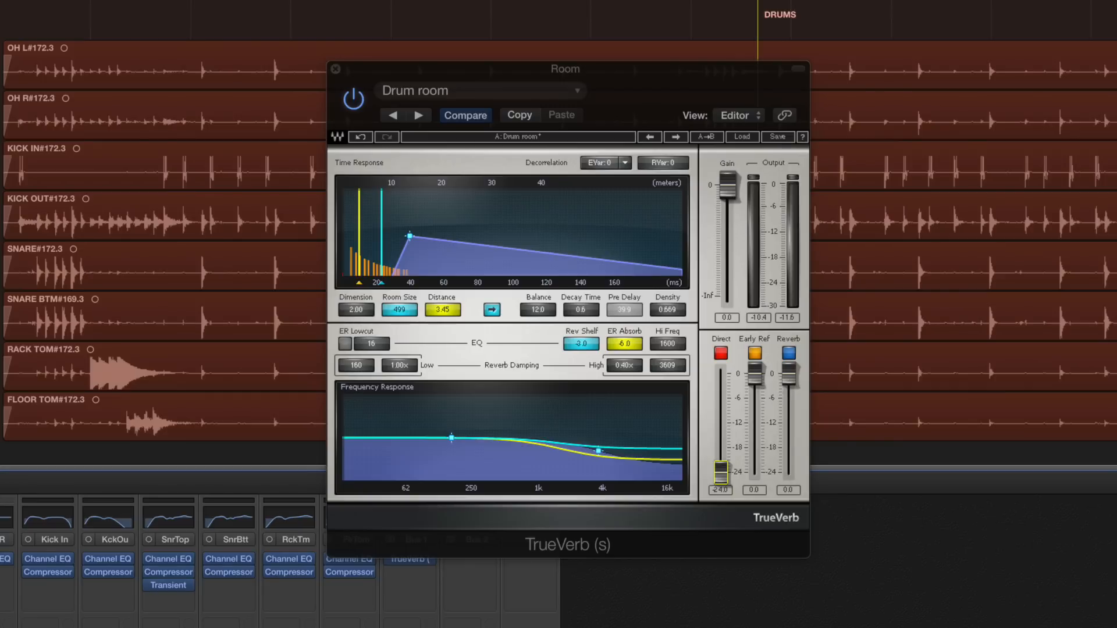
key(space)
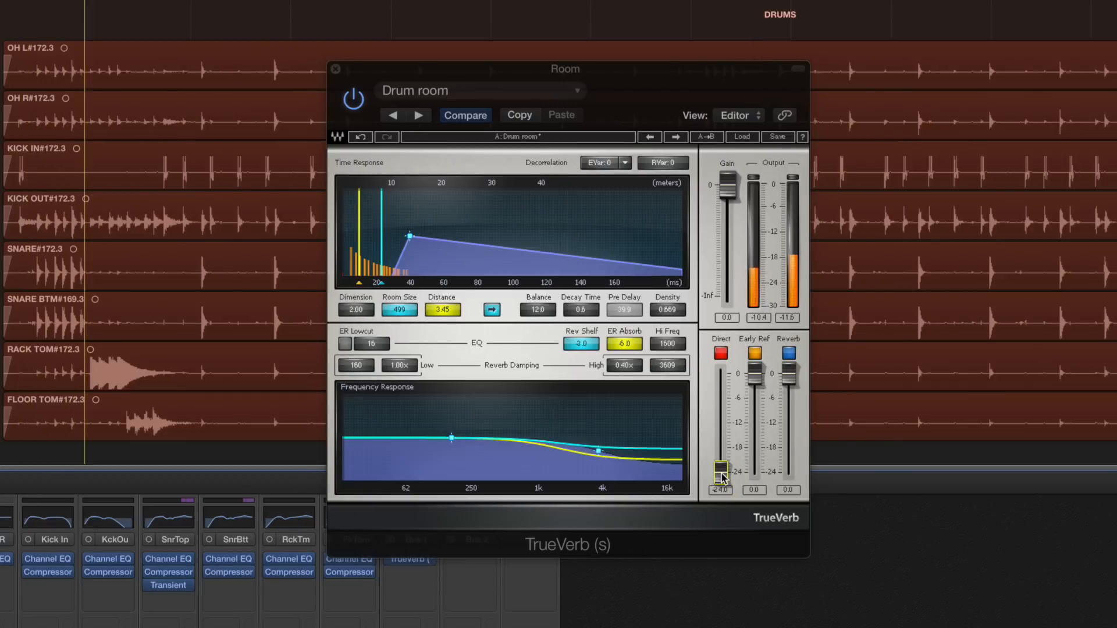
mouse_move(722, 477)
mouse_down()
mouse_move(722, 378)
mouse_move(721, 472)
mouse_up()
key(space)
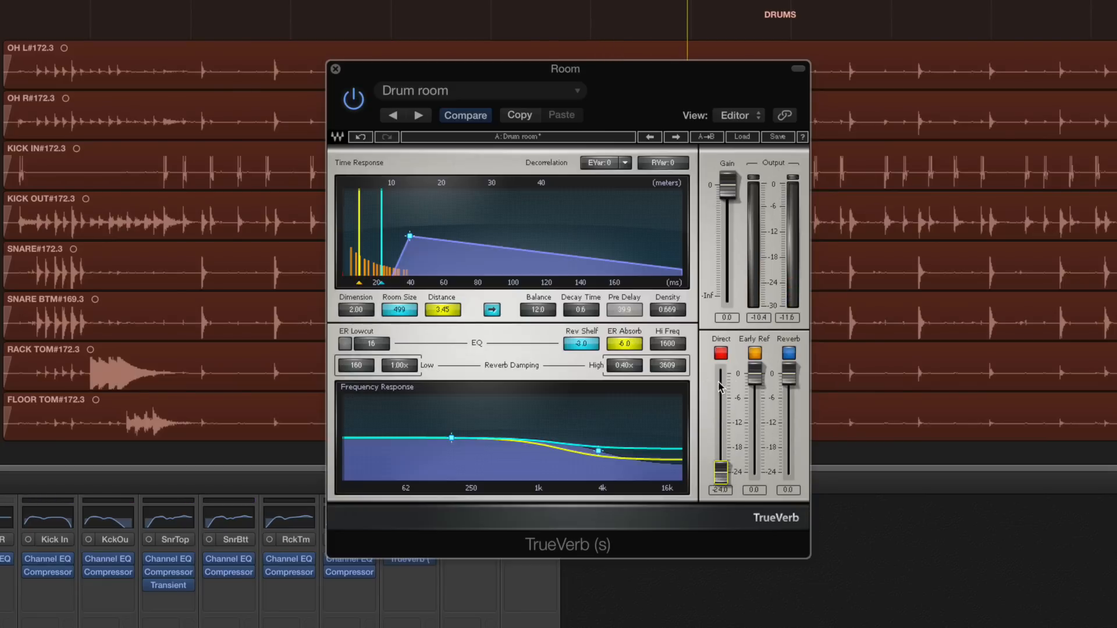
Set TrueVerb's low reverb damping to 0.10x near 200 Hz and its high damping to about 0.52x near 1760 Hz during playback
click(452, 438)
key(space)
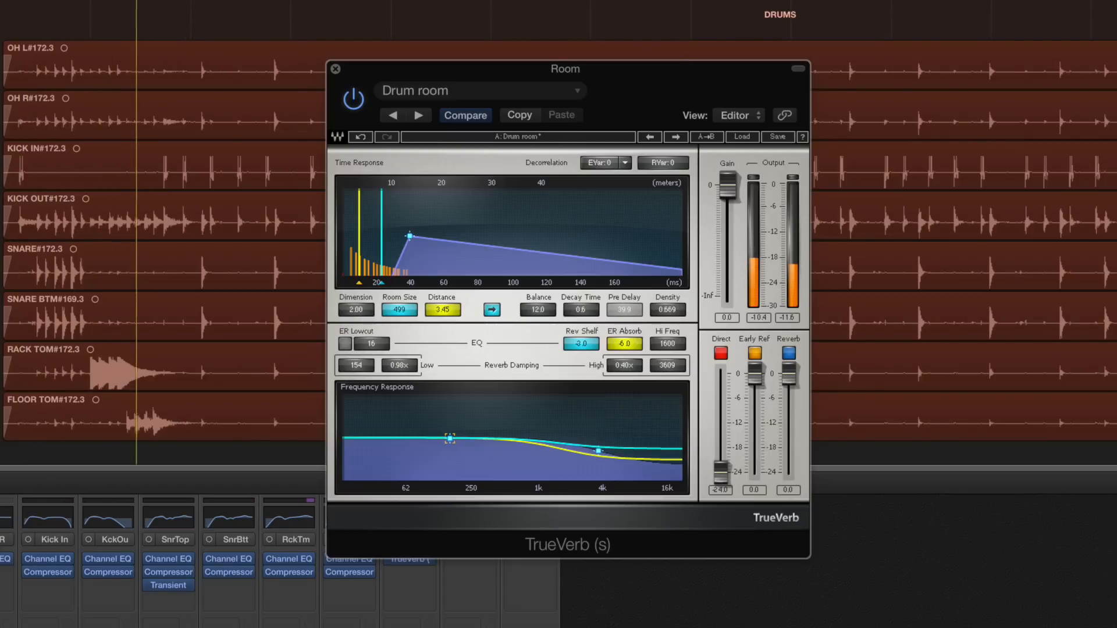
mouse_move(452, 438)
mouse_down()
mouse_move(450, 454)
mouse_move(475, 458)
mouse_move(409, 438)
mouse_move(347, 456)
mouse_move(461, 457)
mouse_up()
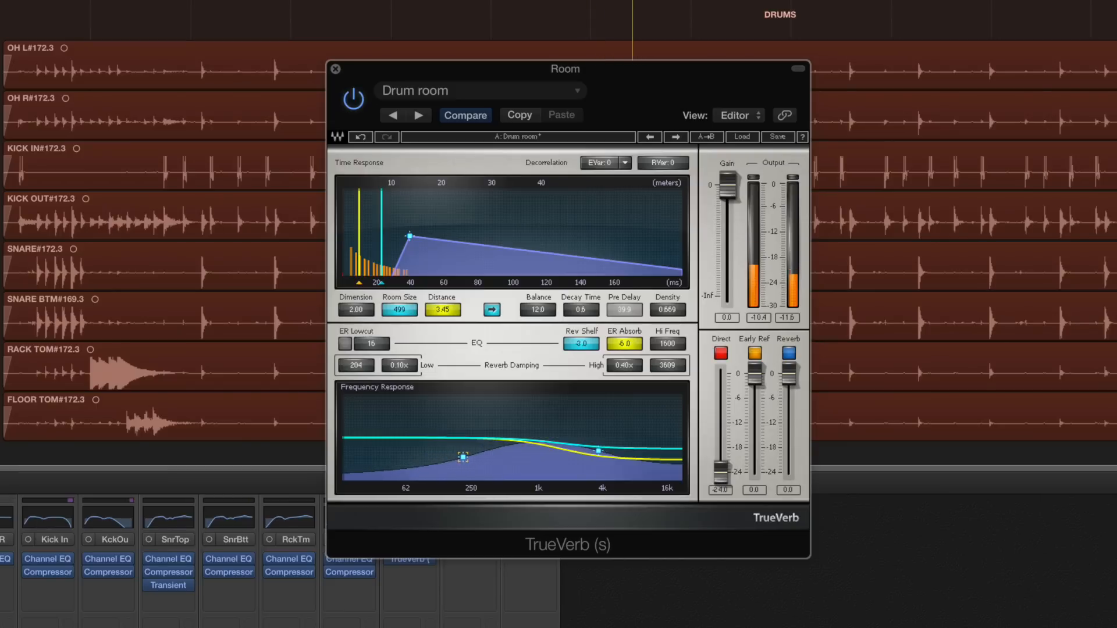
key(space)
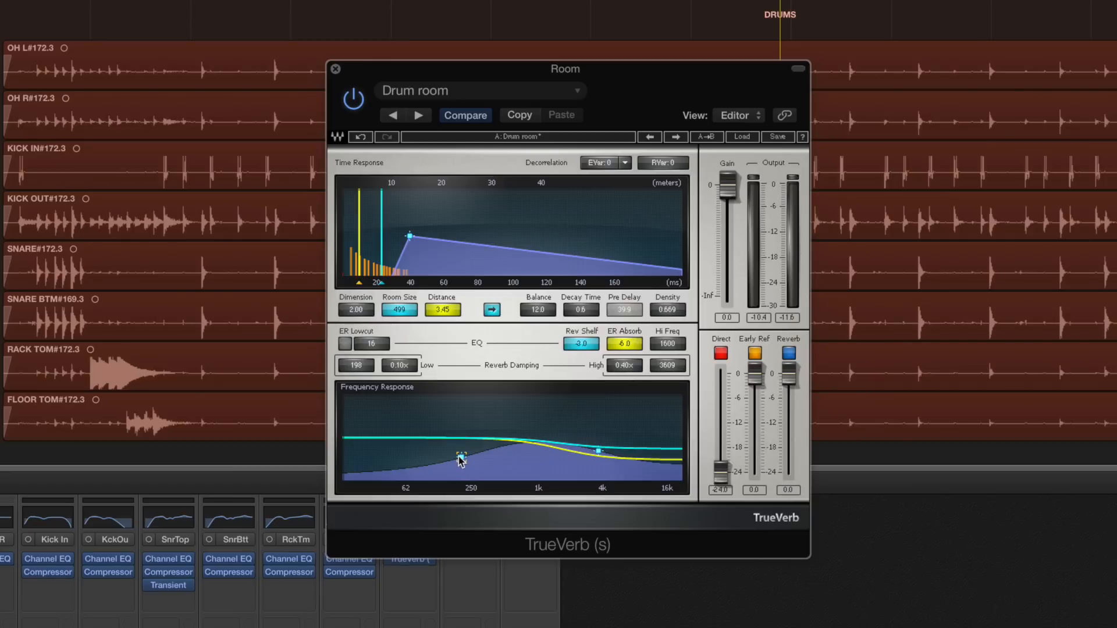
drag(597, 449, 567, 449)
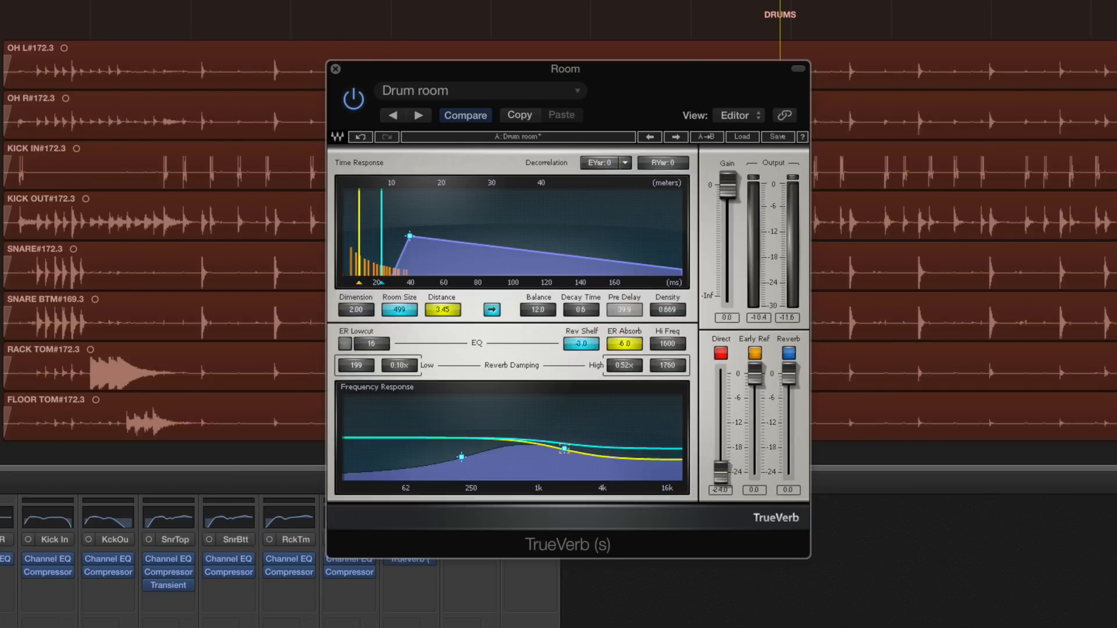
key(space)
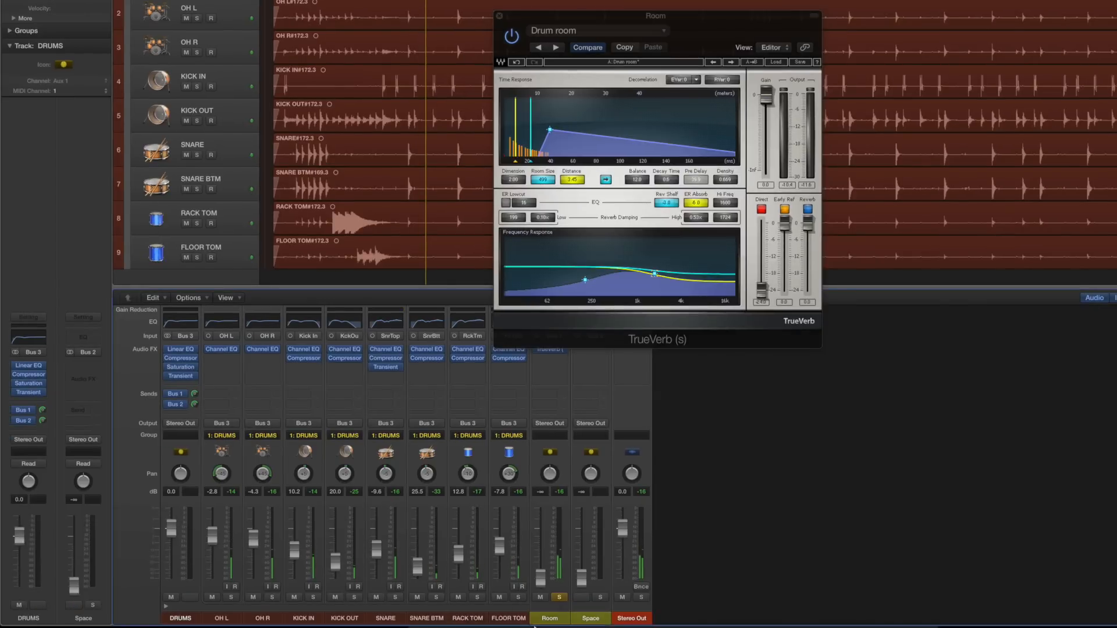
Unsolo the Room channel, blend its fader up to about -8.6 dB during playback, and close the TrueVerb window
click(559, 597)
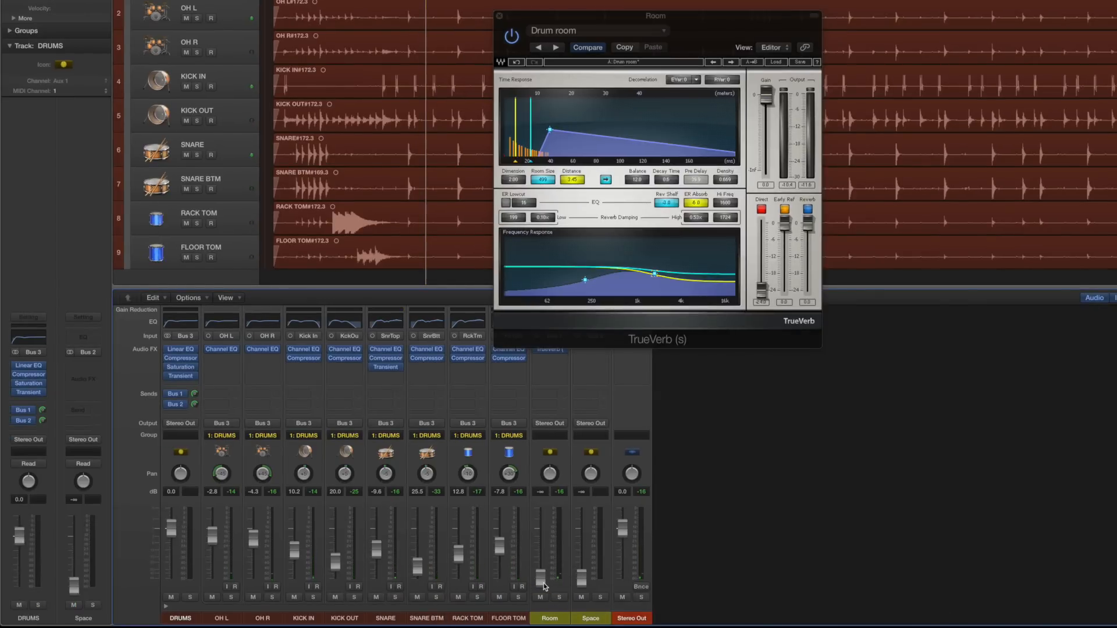
key(space)
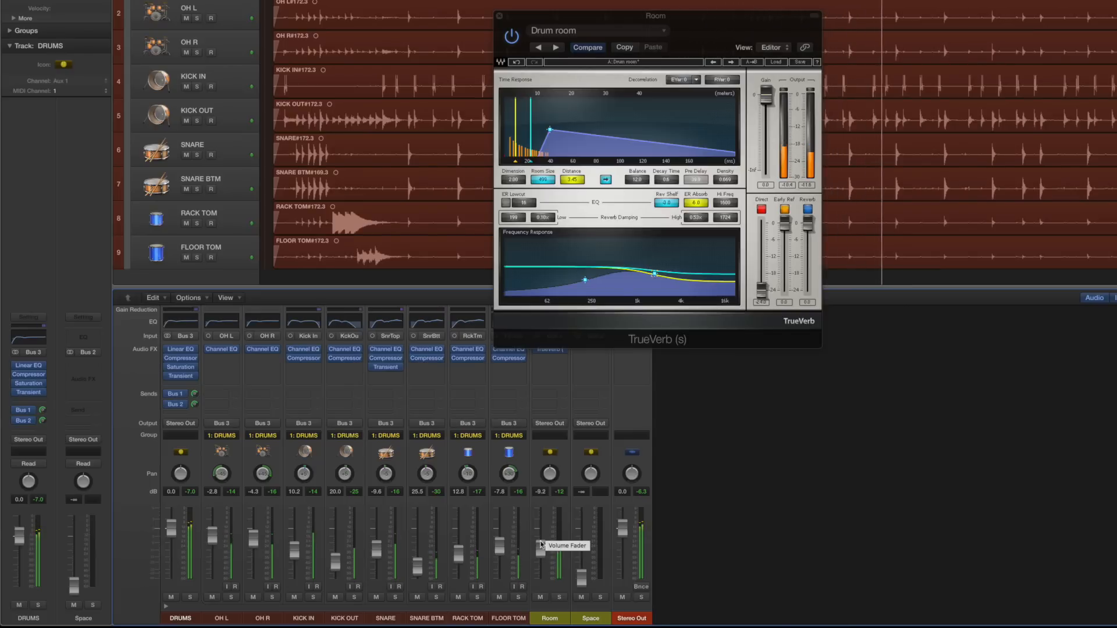
drag(540, 546, 540, 543)
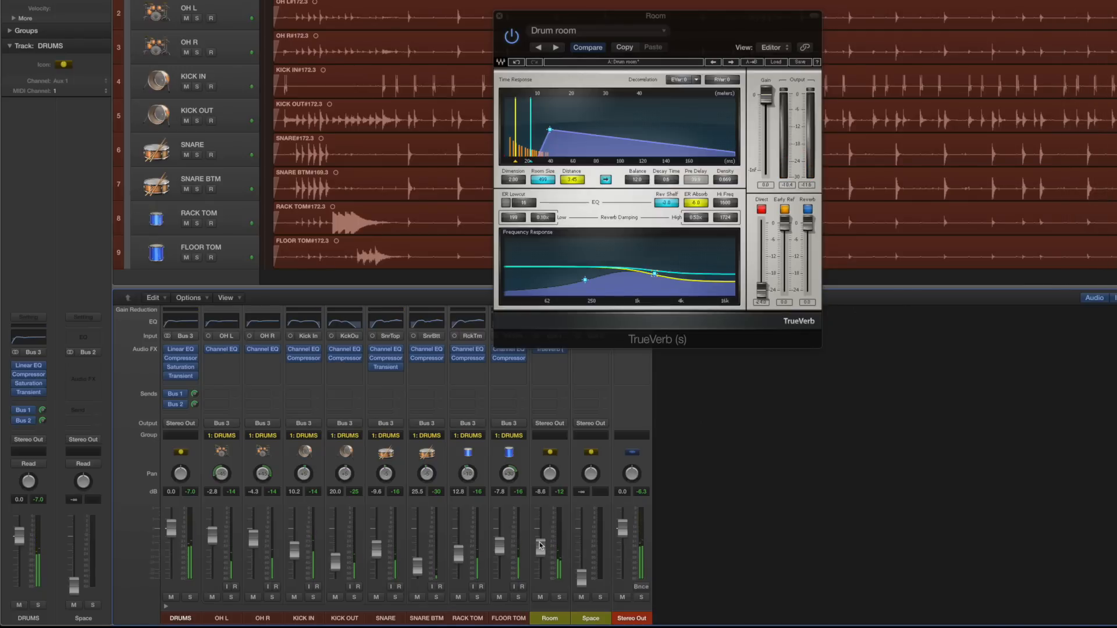
click(499, 18)
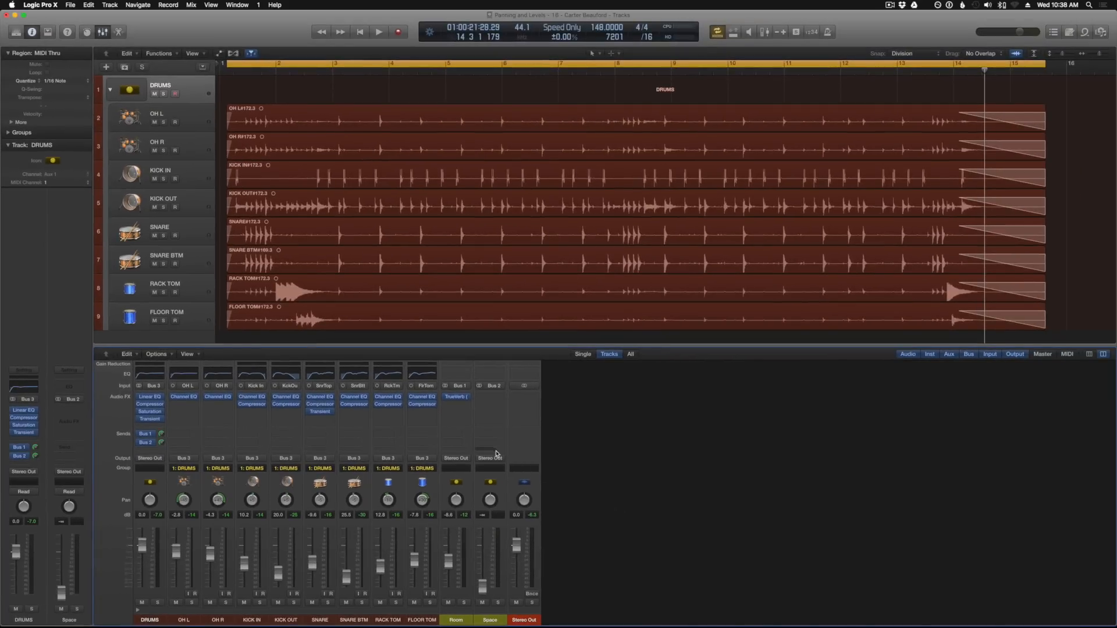
Insert a stereo Space Designer reverb on the Space channel and load the medium-room preset 1.4s Nice Room
click(490, 397)
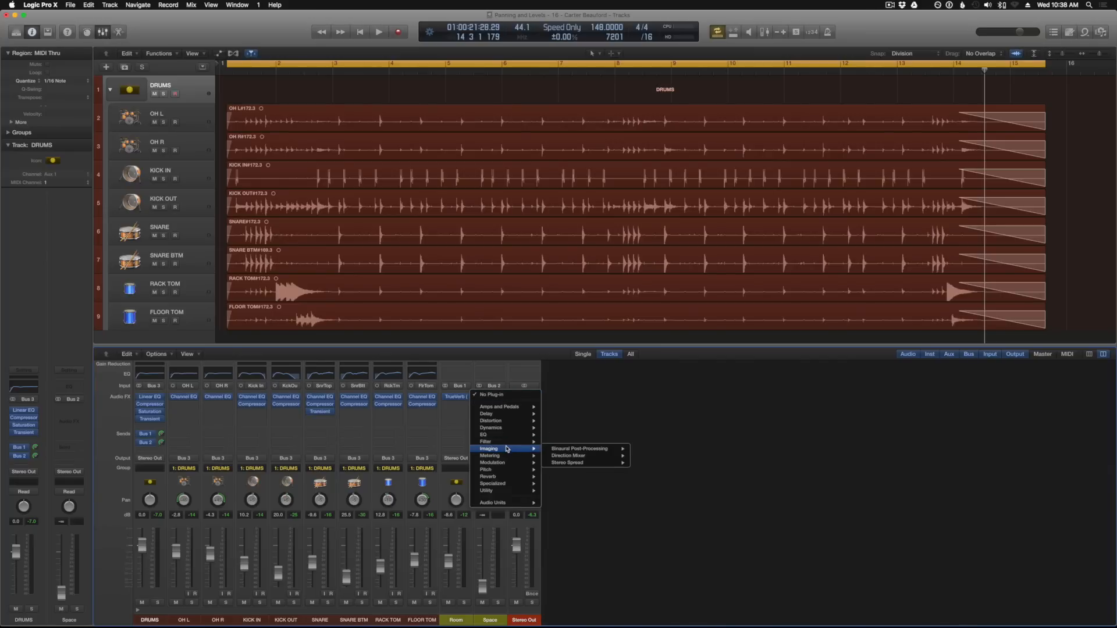
mouse_move(508, 477)
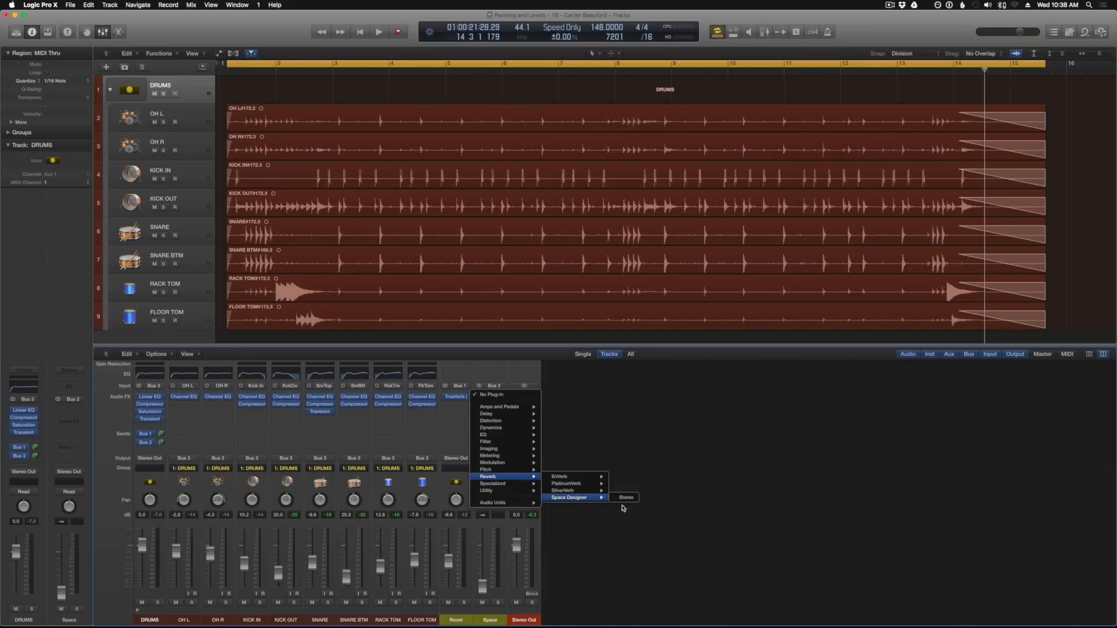
click(623, 501)
drag(206, 53, 543, 144)
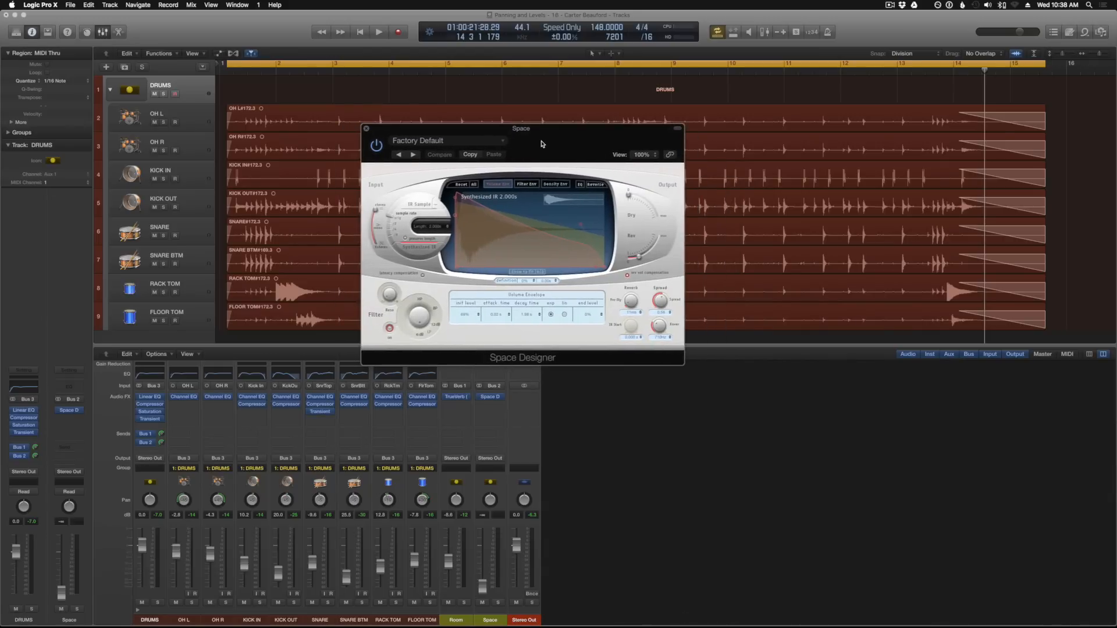
click(460, 142)
mouse_move(456, 307)
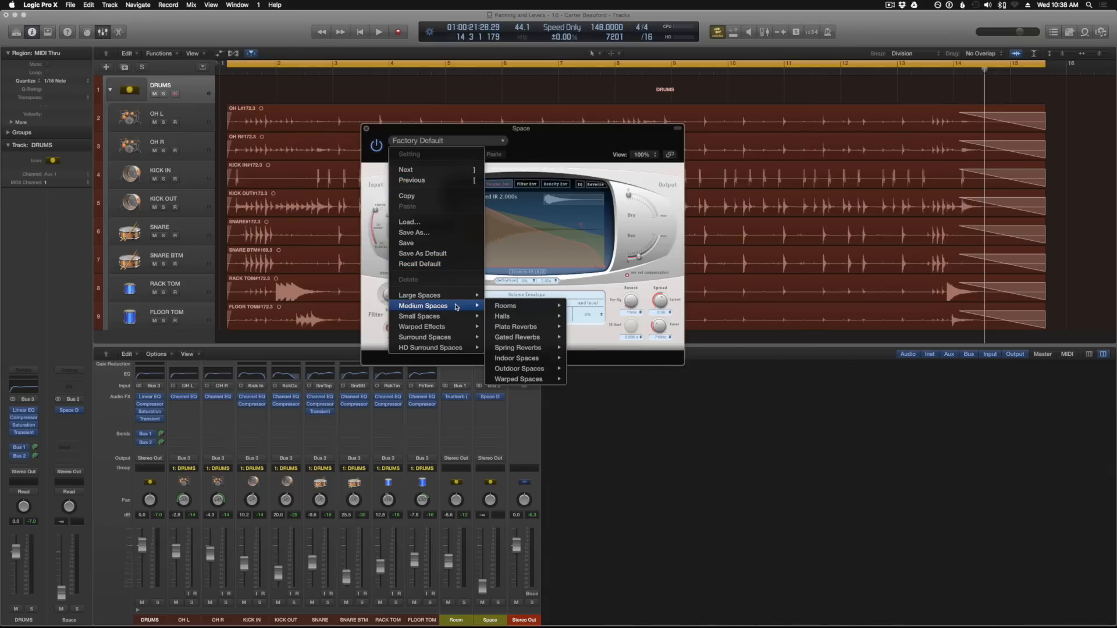
mouse_move(519, 307)
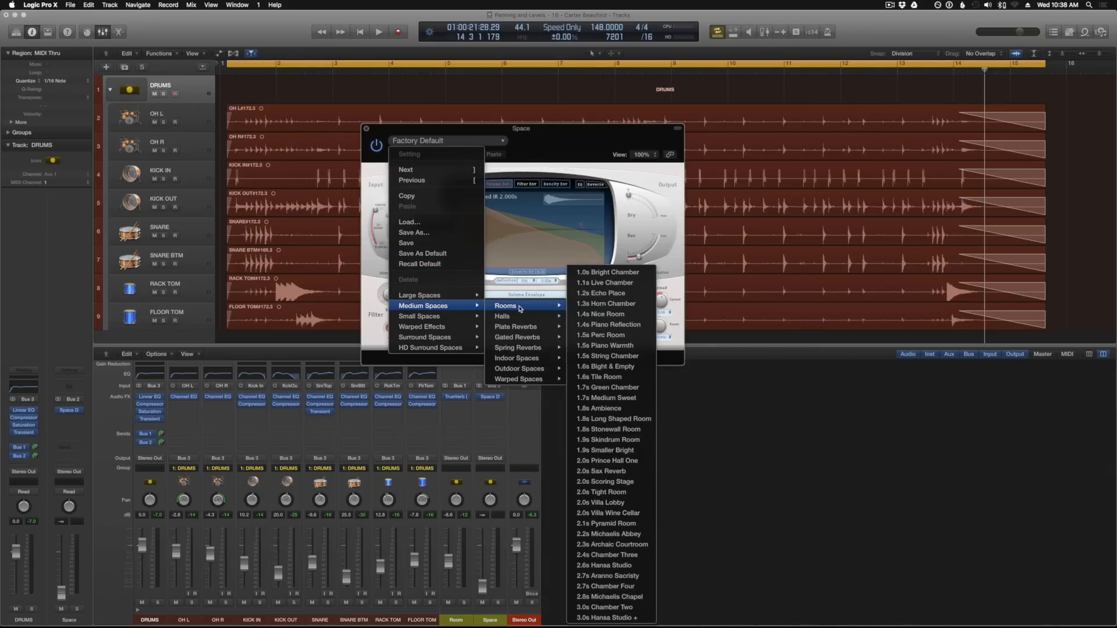
click(618, 317)
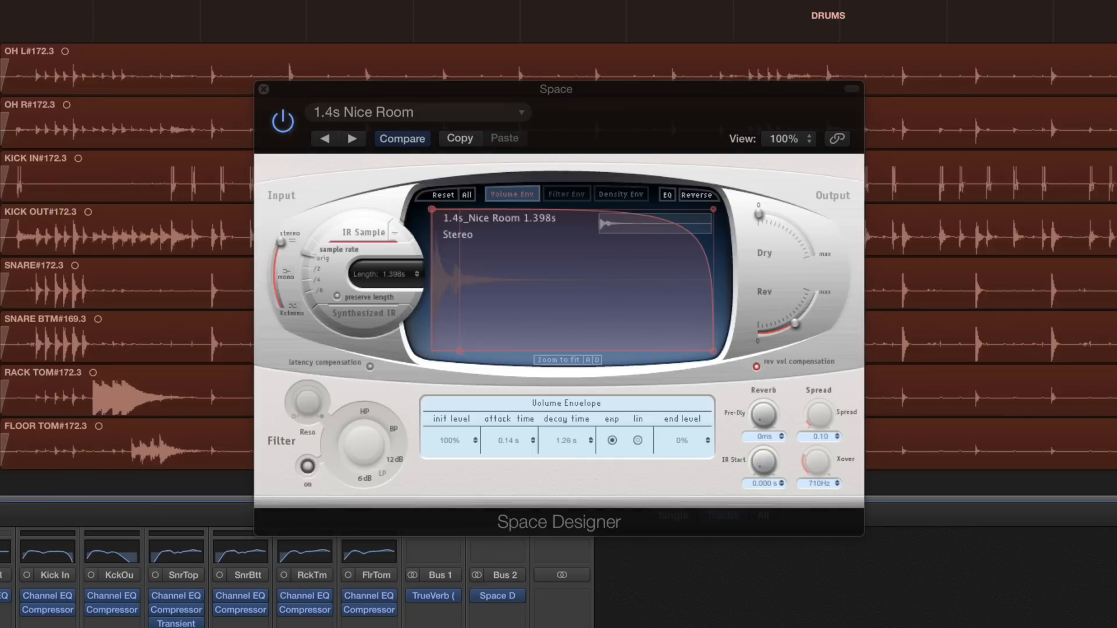
In Space Designer's EQ, set the low shelf to 170 Hz at -24 dB and the high shelf to 3700 Hz at -3.5 dB
drag(759, 211, 729, 203)
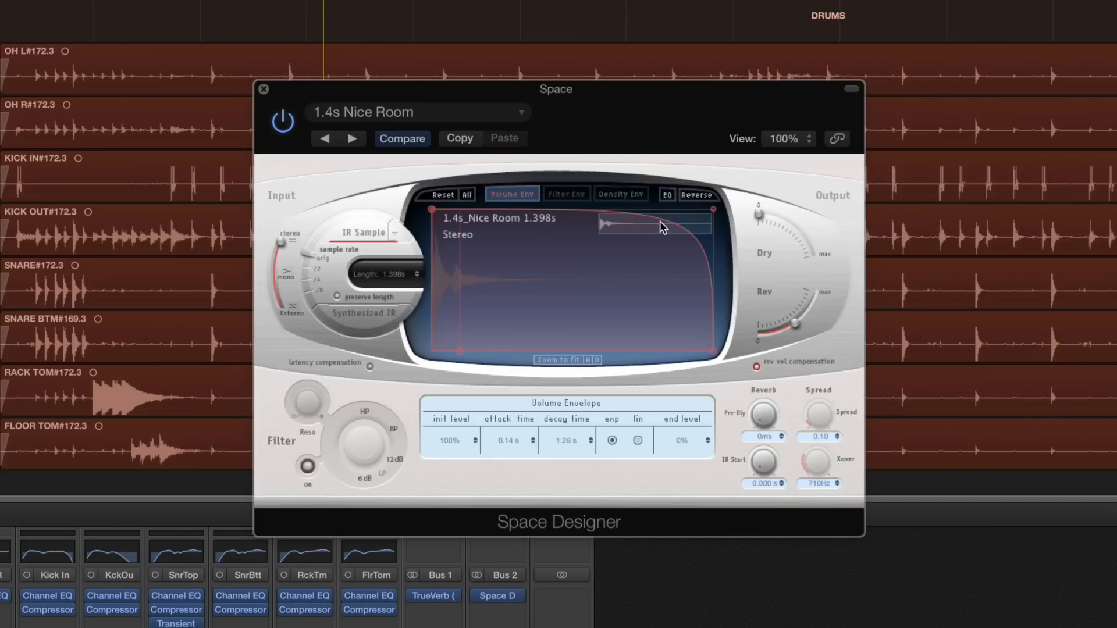
click(667, 196)
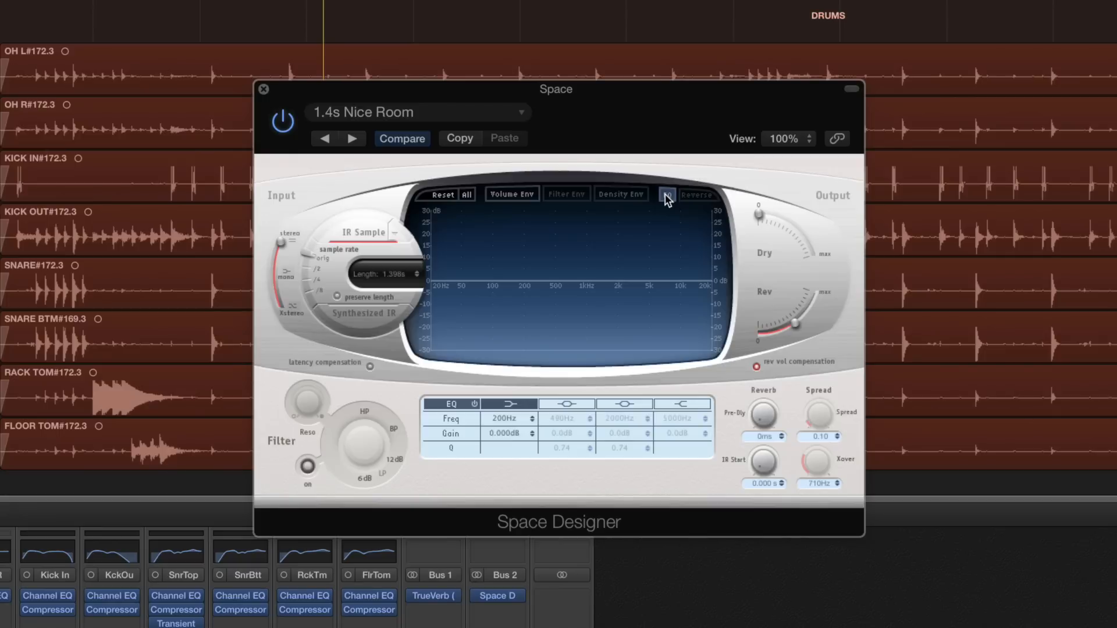
drag(491, 281, 488, 366)
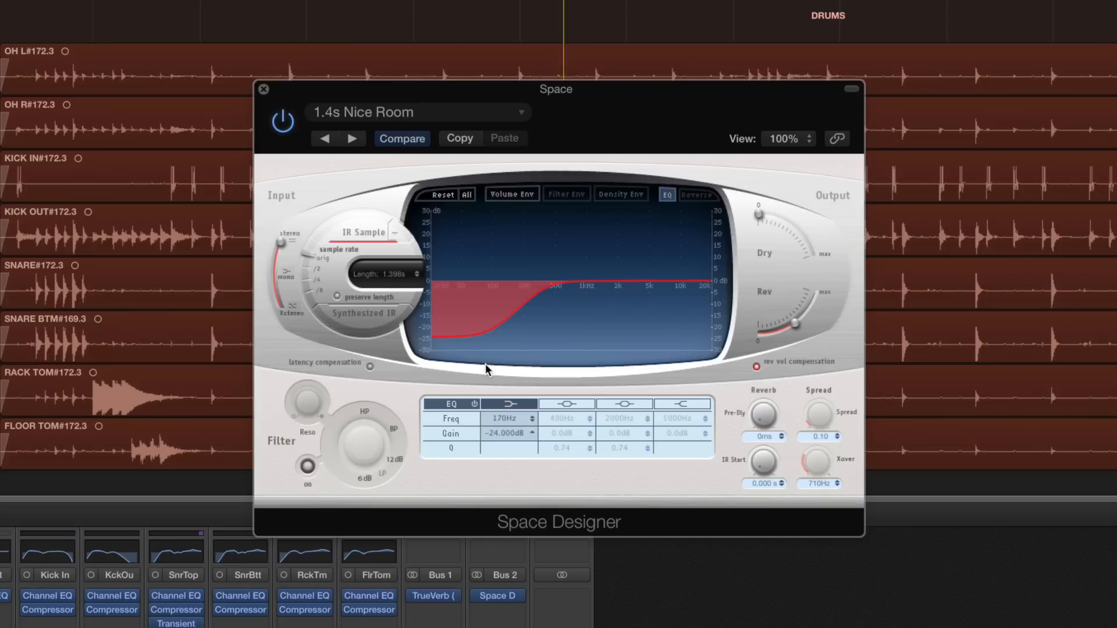
click(703, 404)
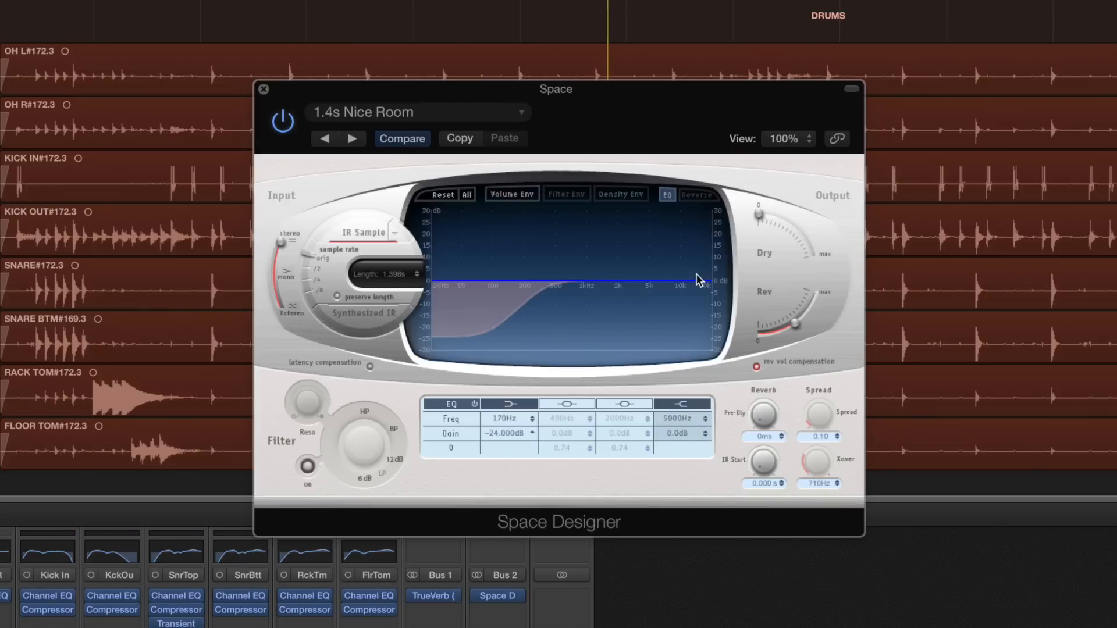
drag(696, 283, 695, 294)
mouse_move(693, 285)
mouse_down()
mouse_move(681, 290)
mouse_move(699, 274)
mouse_move(691, 290)
mouse_move(688, 275)
mouse_move(679, 283)
mouse_up()
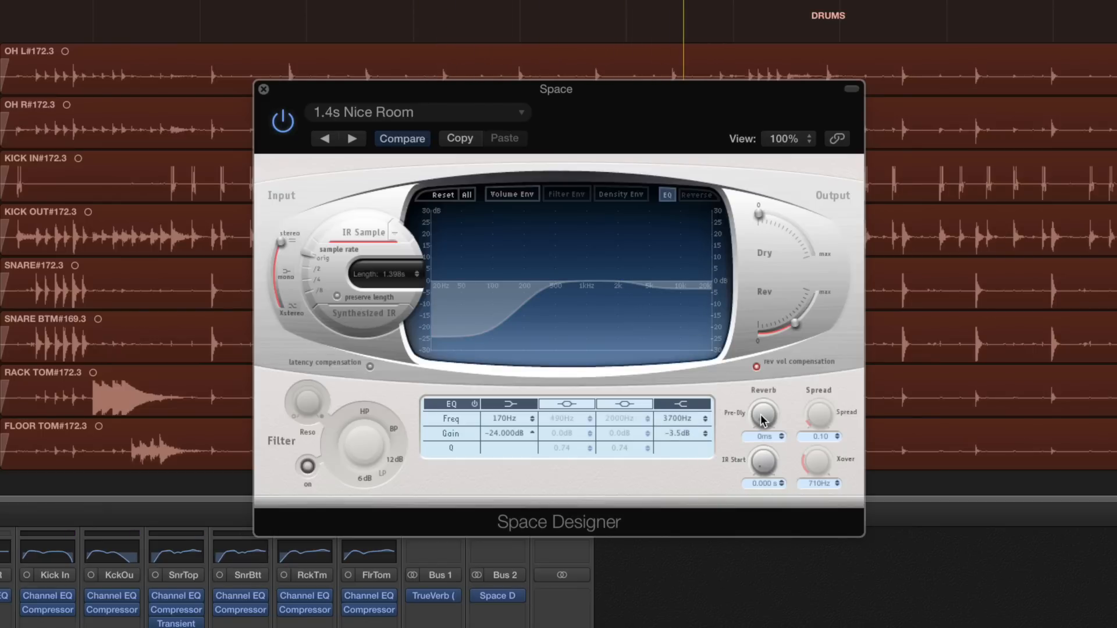
Unsolo the Space channel, blend its fader in from silence to about -13.0 dB during playback, and close the Space Designer window
scroll(762, 416, up, 3)
drag(588, 121, 684, 84)
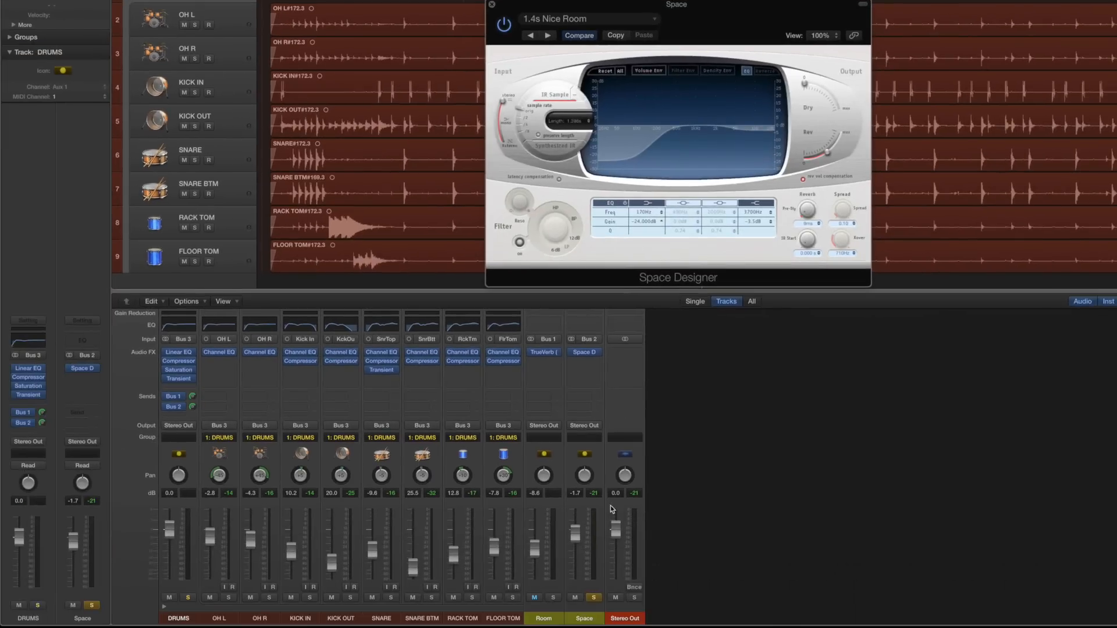
drag(574, 537, 578, 623)
click(595, 600)
key(space)
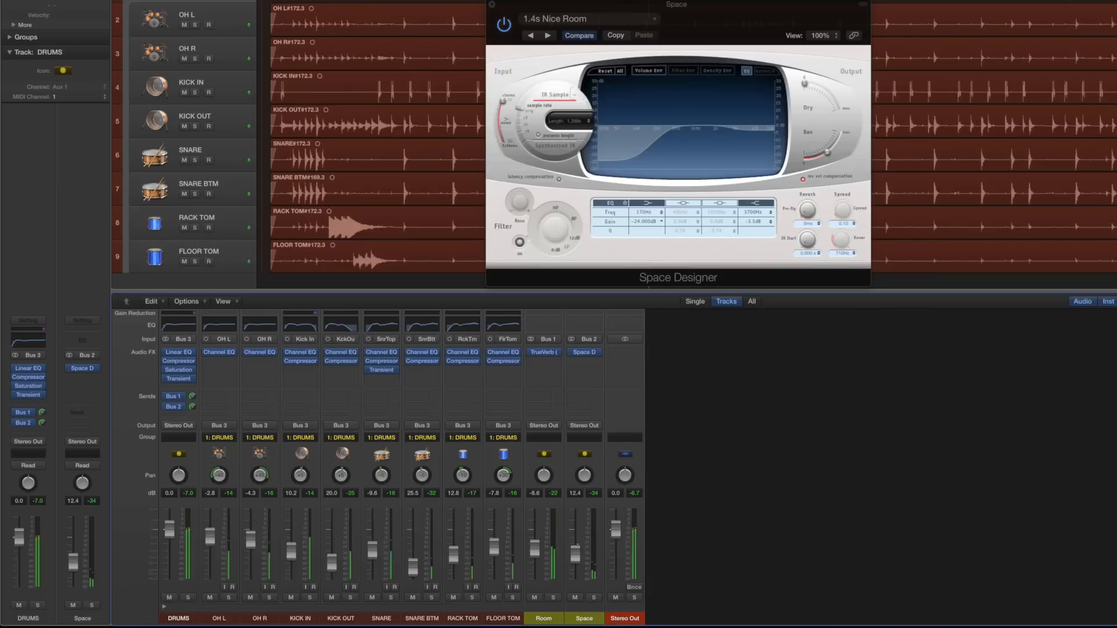
click(576, 598)
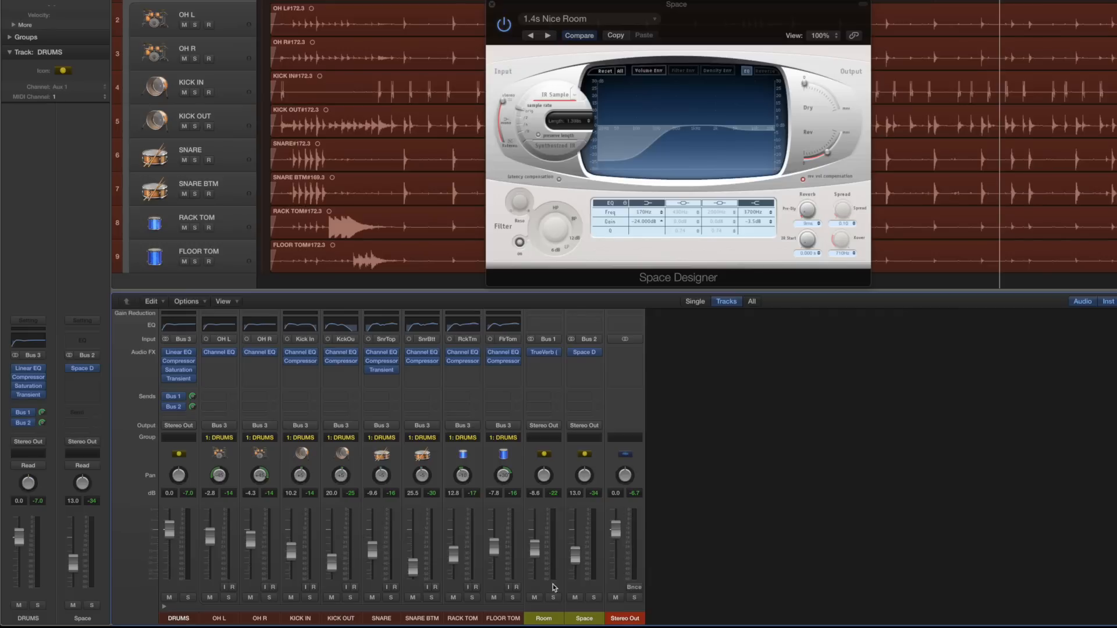
key(space)
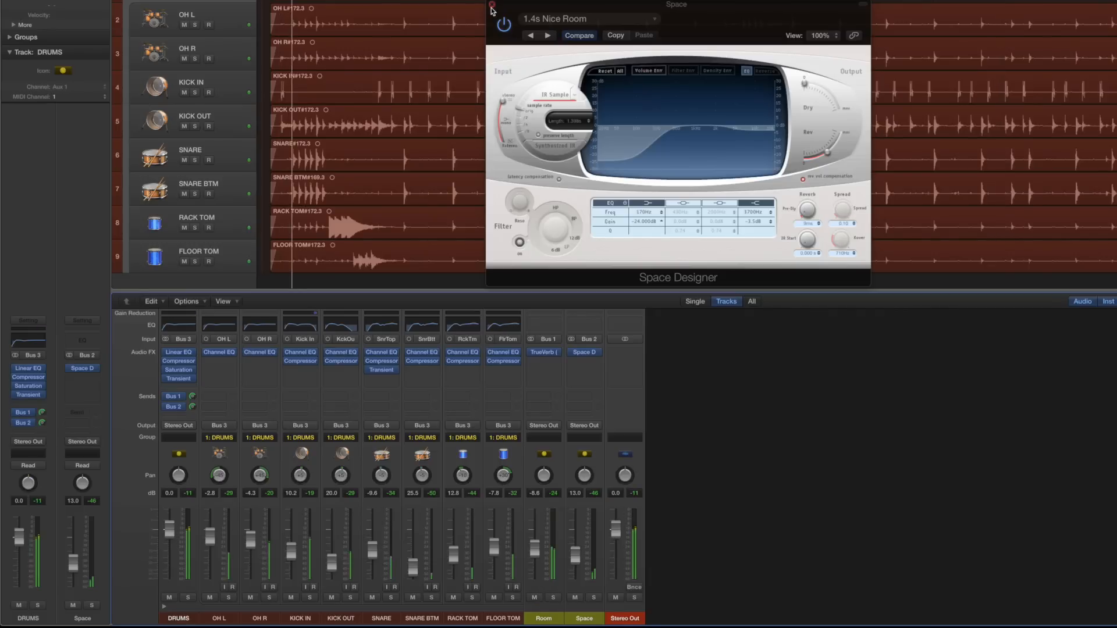
click(491, 5)
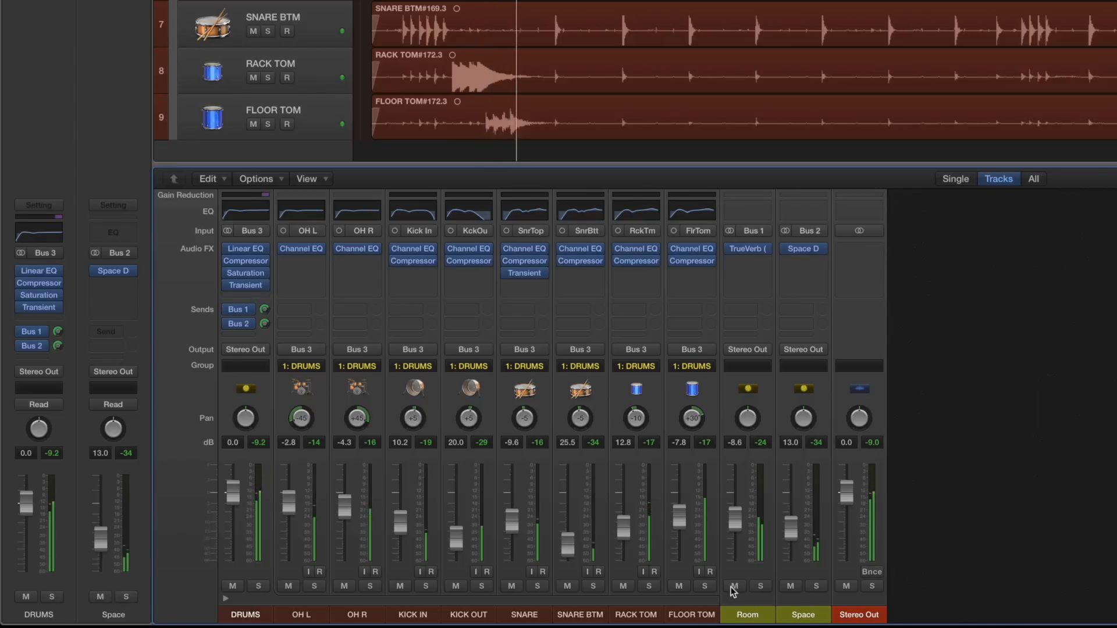
Compare the drums with and without reverb by muting and unmuting the Room and Space channels together during playback
click(734, 587)
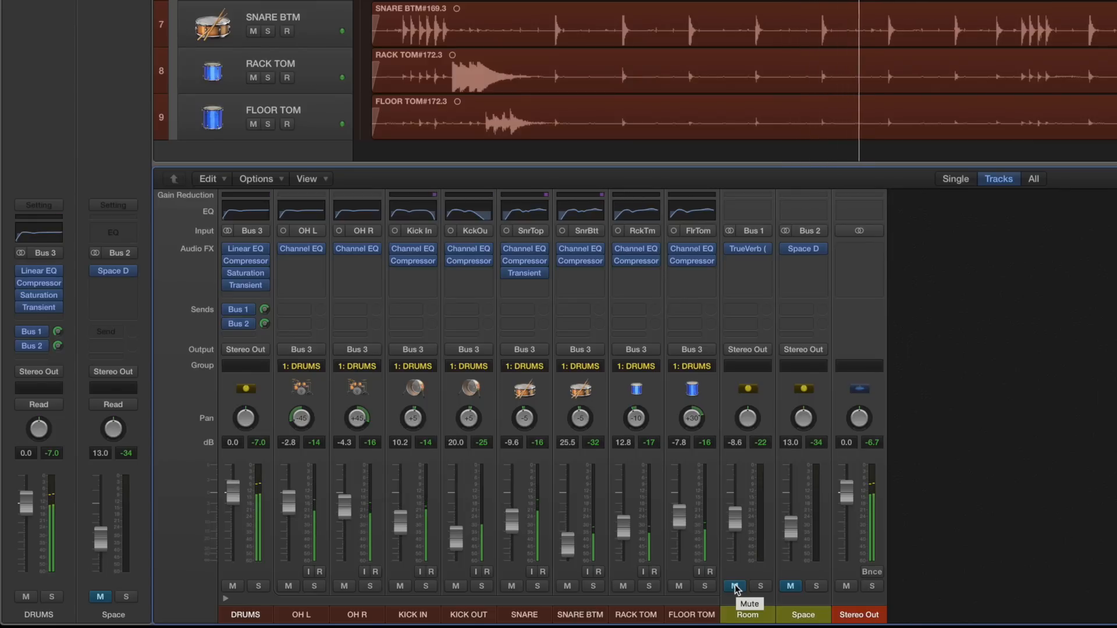
click(734, 587)
click(791, 587)
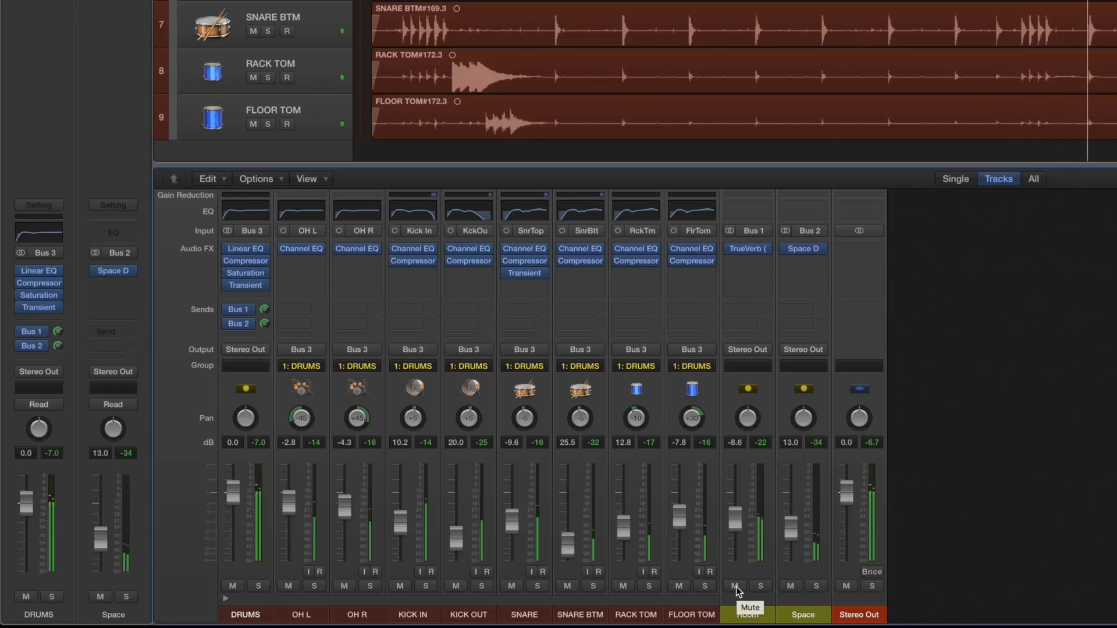
click(735, 586)
click(790, 587)
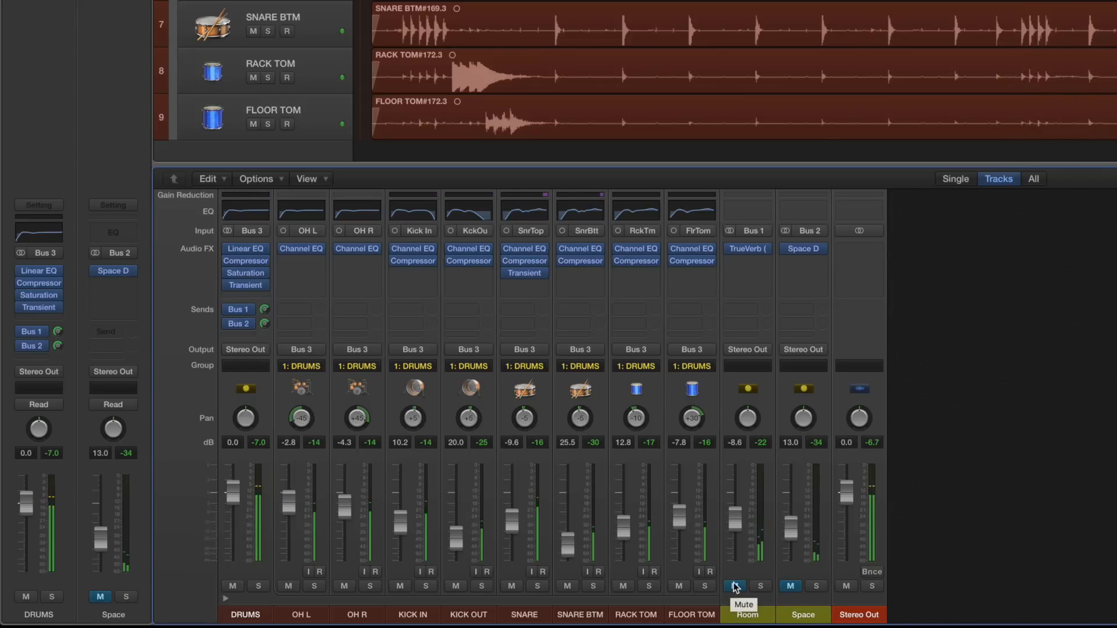
click(735, 586)
click(791, 586)
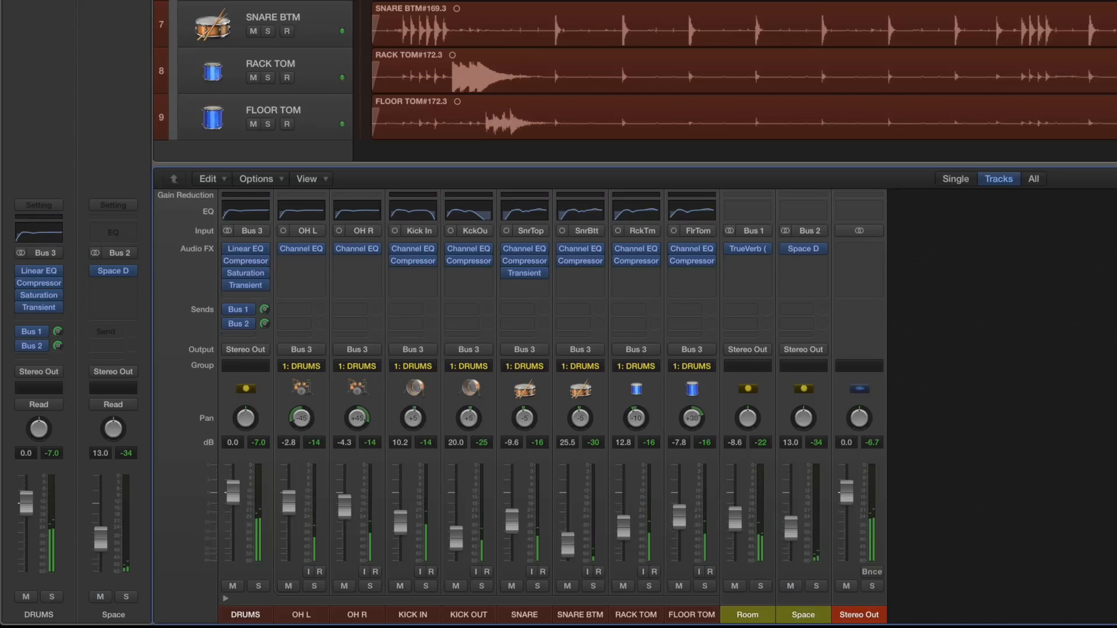
key(space)
key(Return)
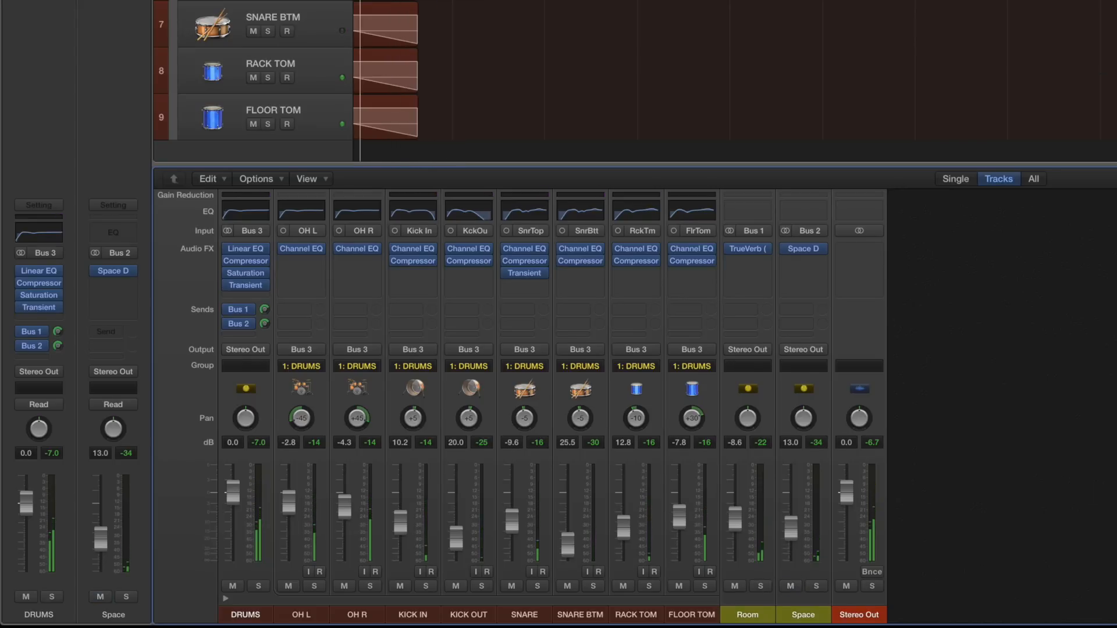